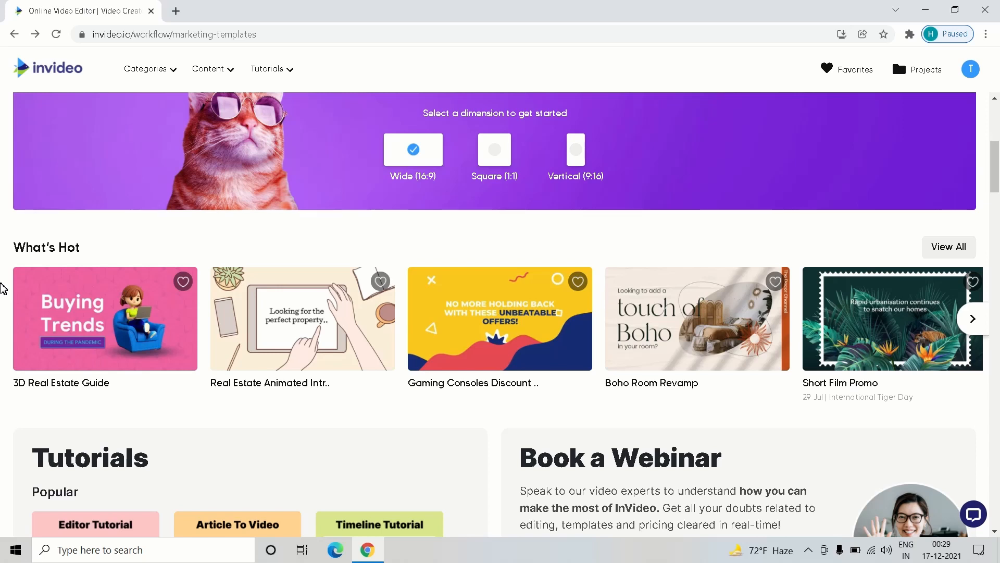
Look over the What's Hot, Tutorials, Recently Added and December event sections of the marketing templates page.
scroll(3, 288, "down", 2)
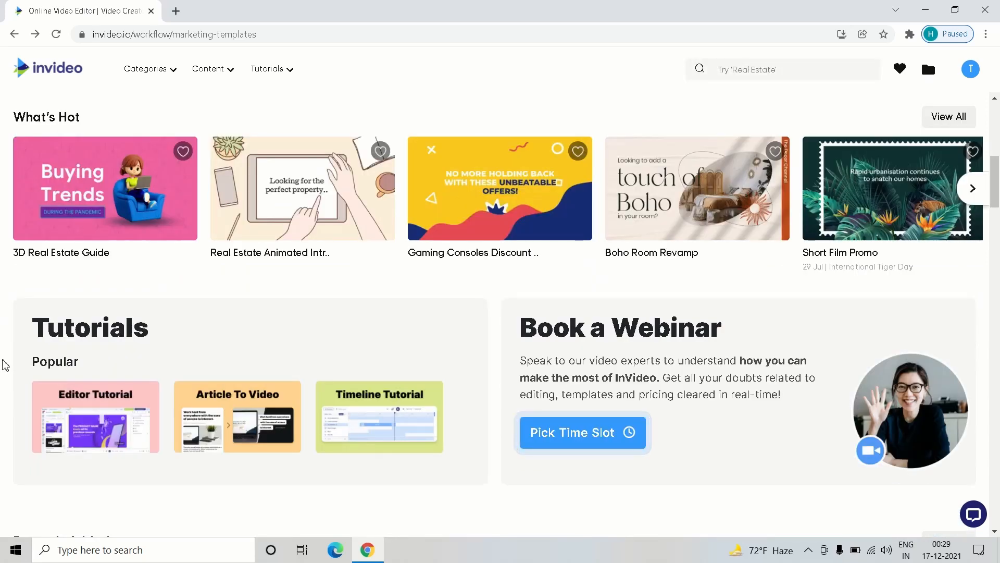
scroll(5, 365, "down", 6)
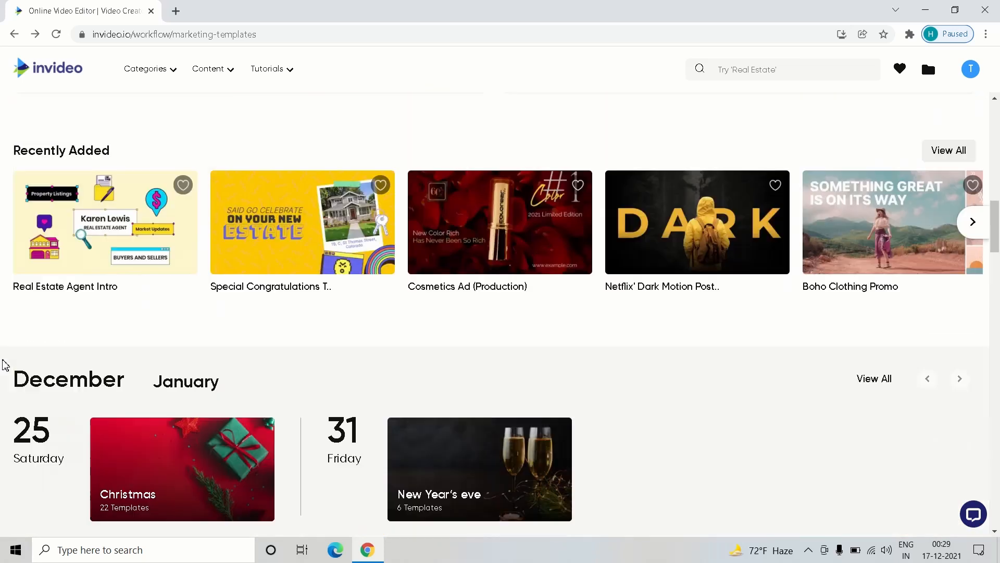
scroll(5, 365, "up", 9)
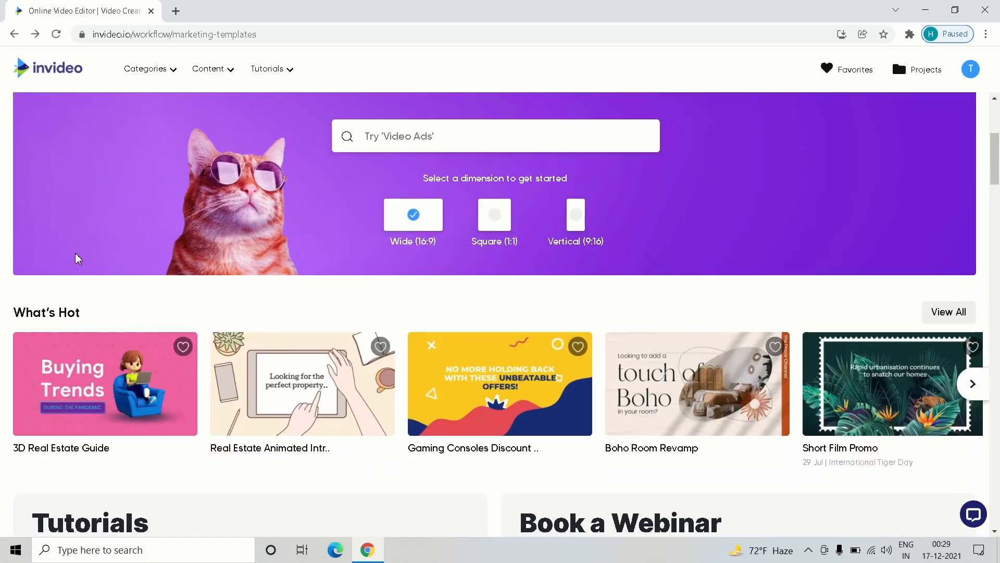
scroll(3, 292, "down", 2)
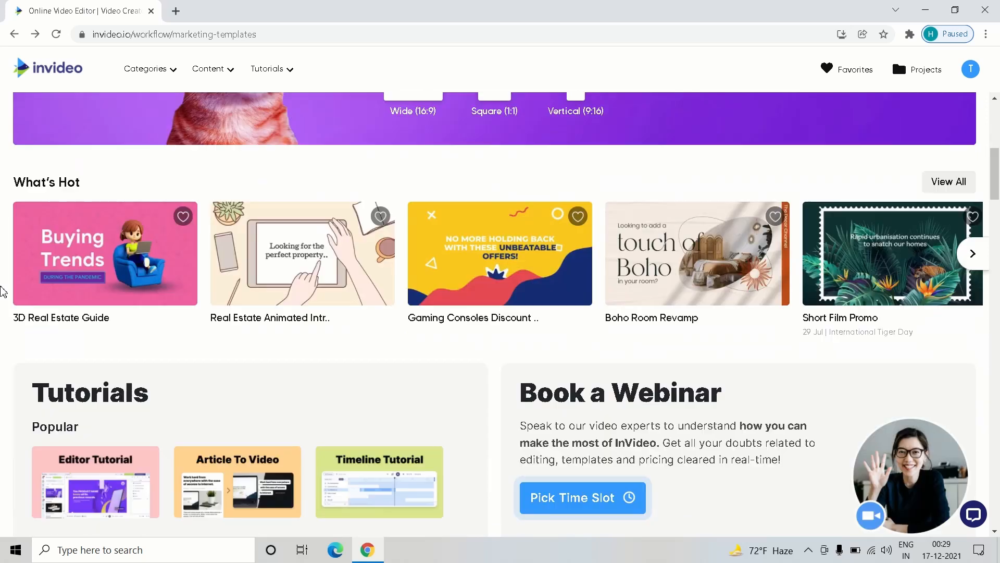
scroll(3, 292, "down", 2)
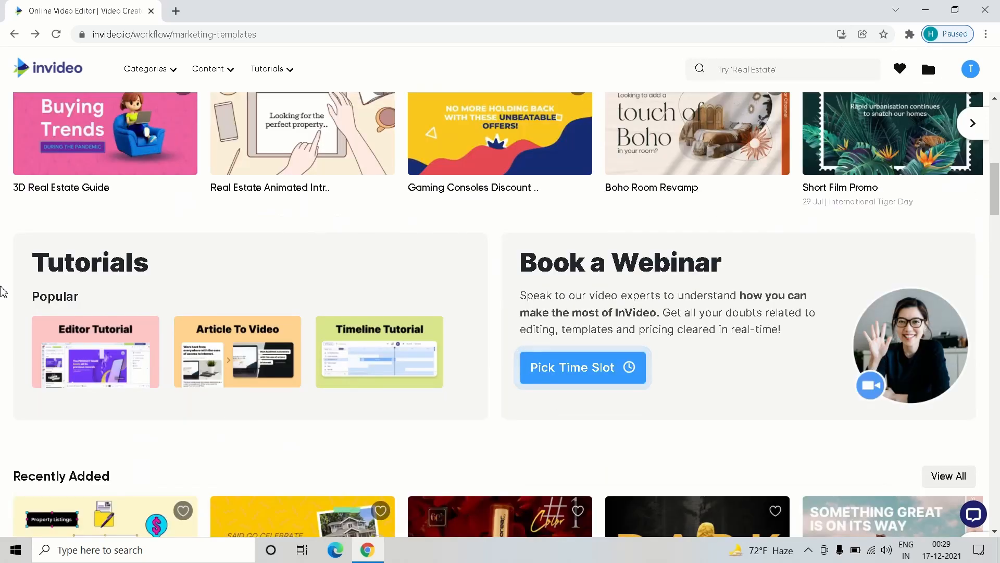
scroll(3, 292, "down", 1)
scroll(2, 292, "down", 4)
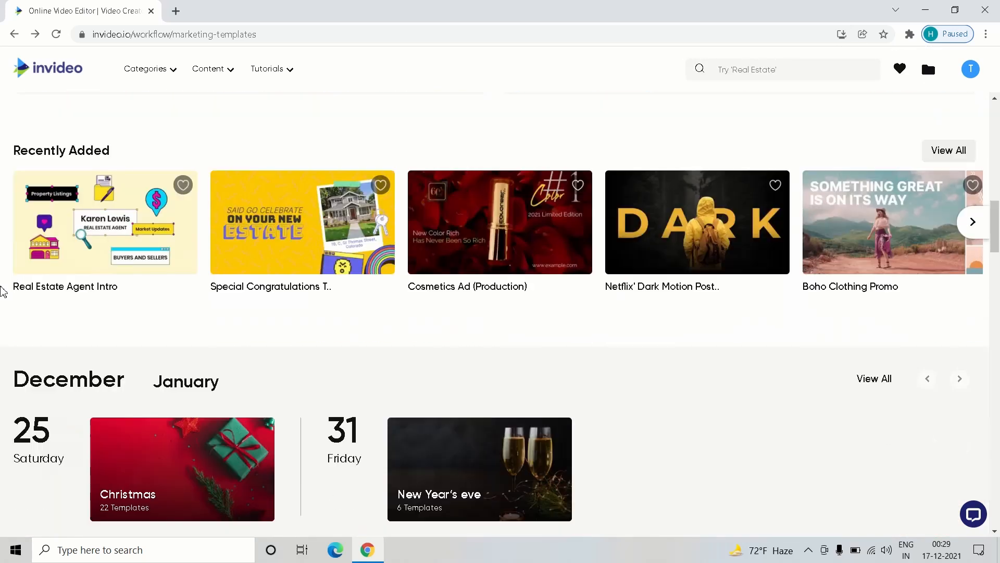
scroll(21, 268, "down", 3)
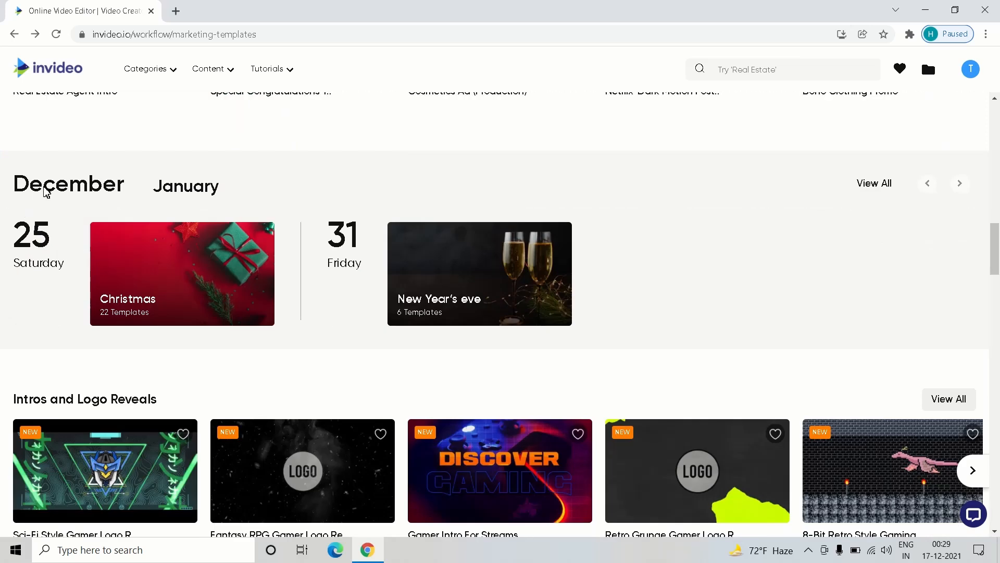
Browse further templates in the Intros and Logo Reveals row and the Video Ads row.
scroll(46, 192, "down", 3)
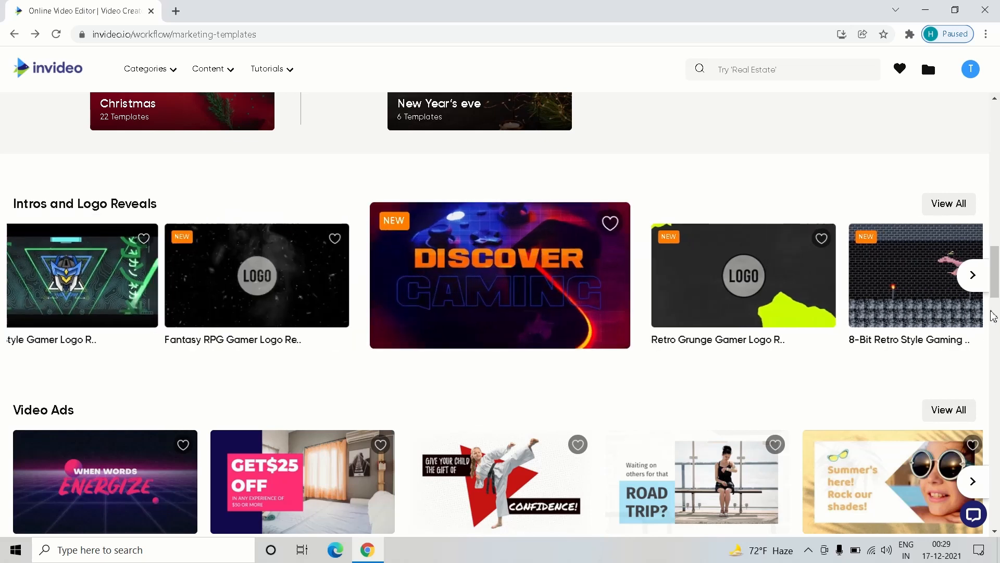
left_click(980, 287)
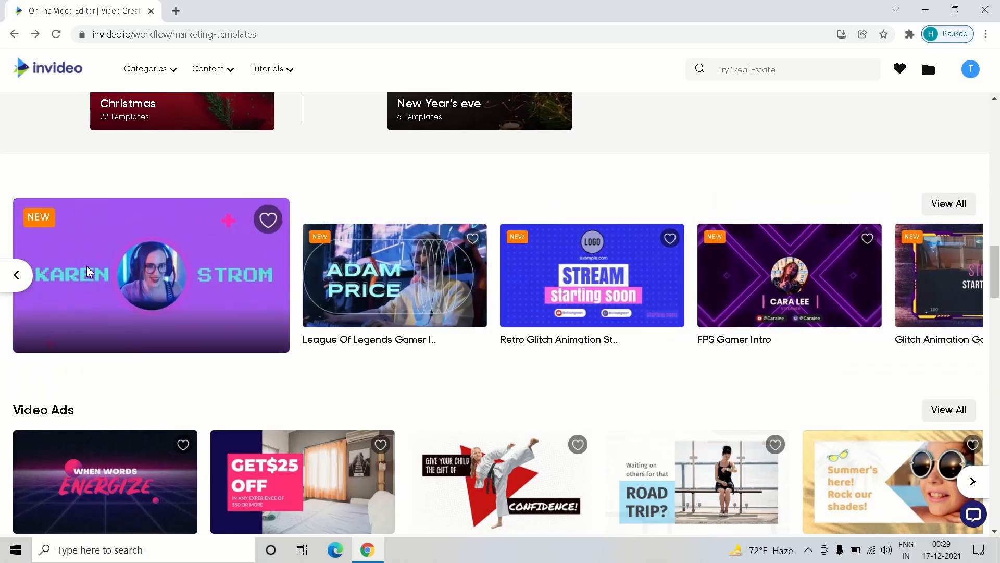
scroll(85, 273, "down", 4)
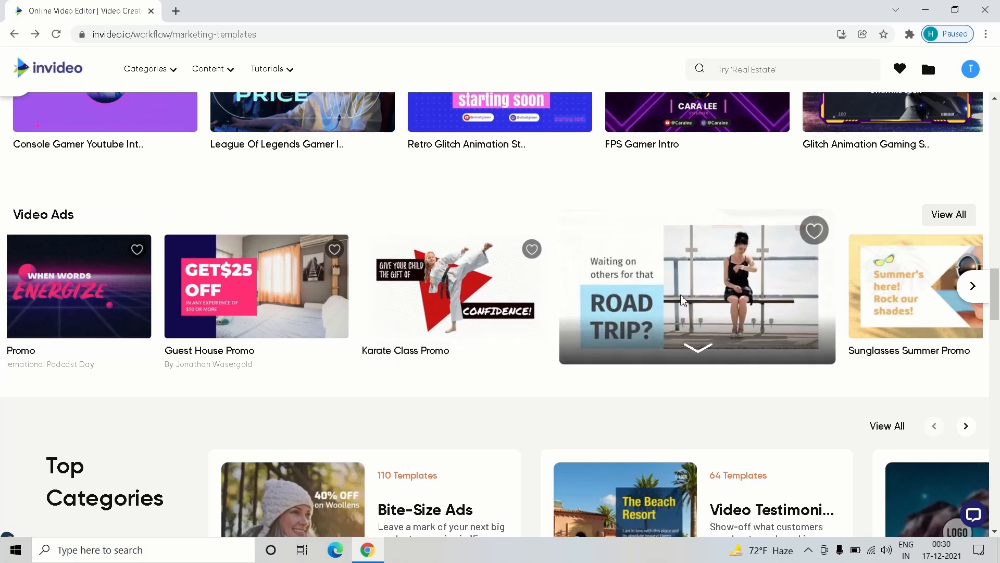
left_click(973, 286)
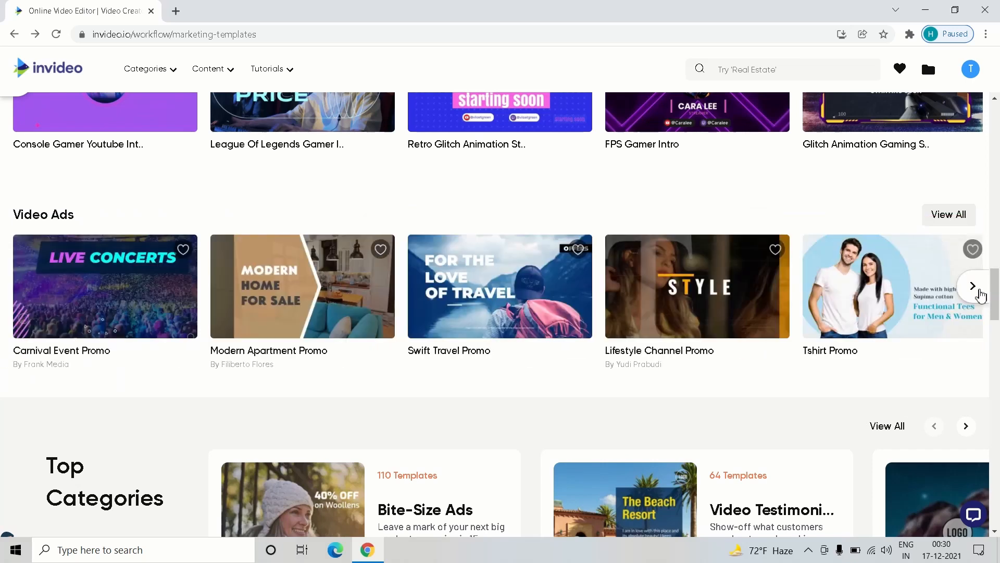
left_click(938, 292)
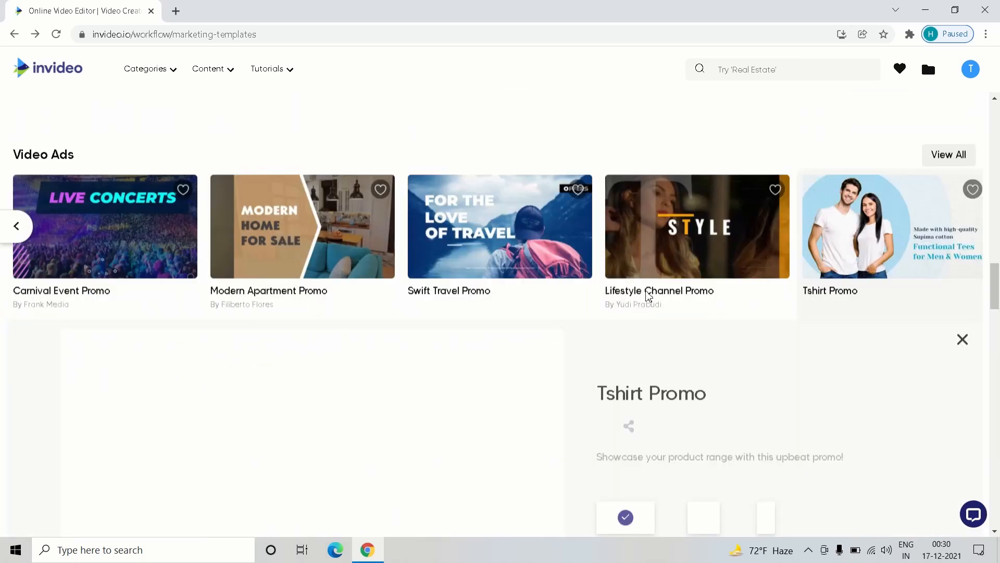
left_click(962, 272)
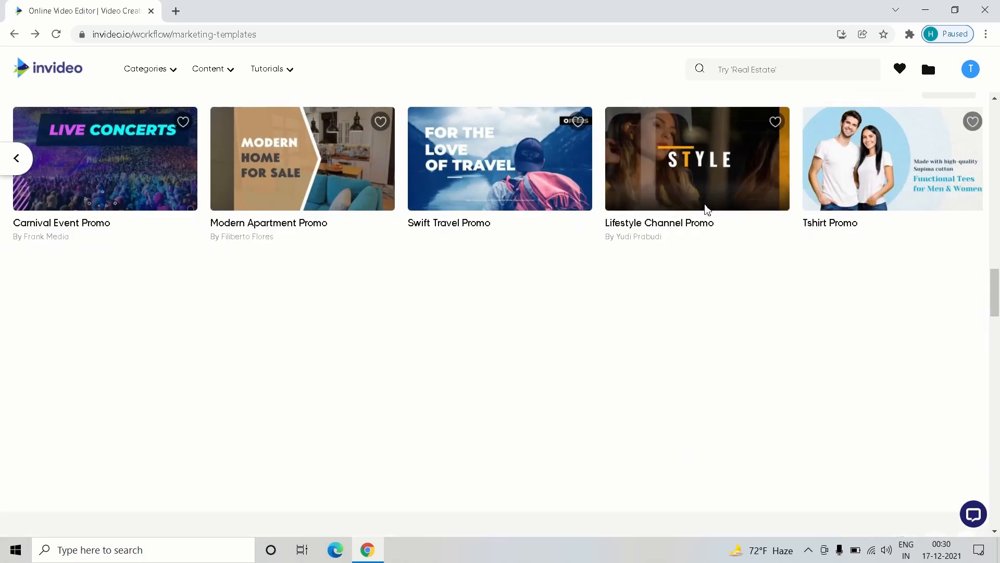
Look through the template rows from Slideshows and Business Presentations down to Quote Videos and Video Testimonials.
scroll(484, 214, "down", 6)
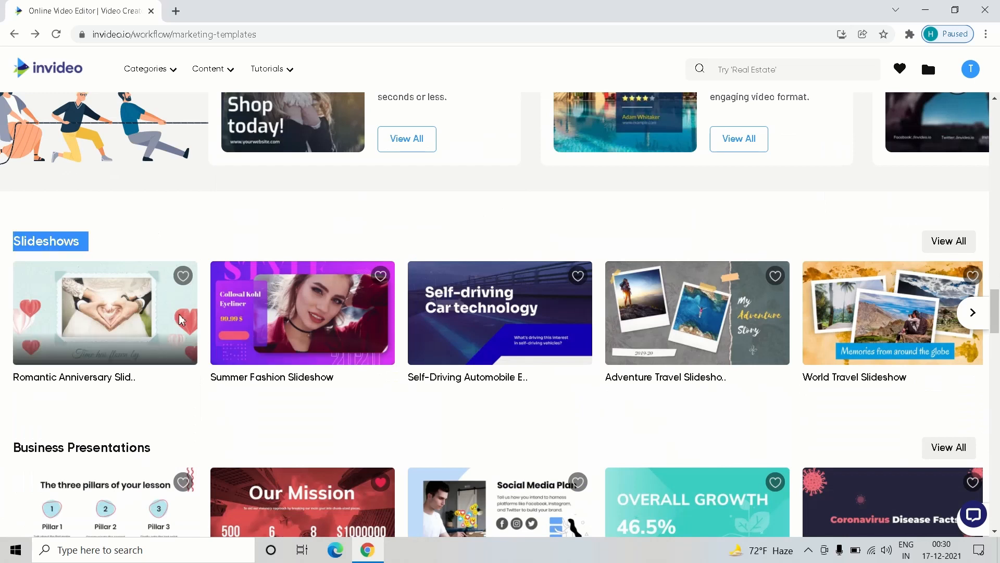
scroll(155, 253, "down", 2)
scroll(155, 253, "down", 1)
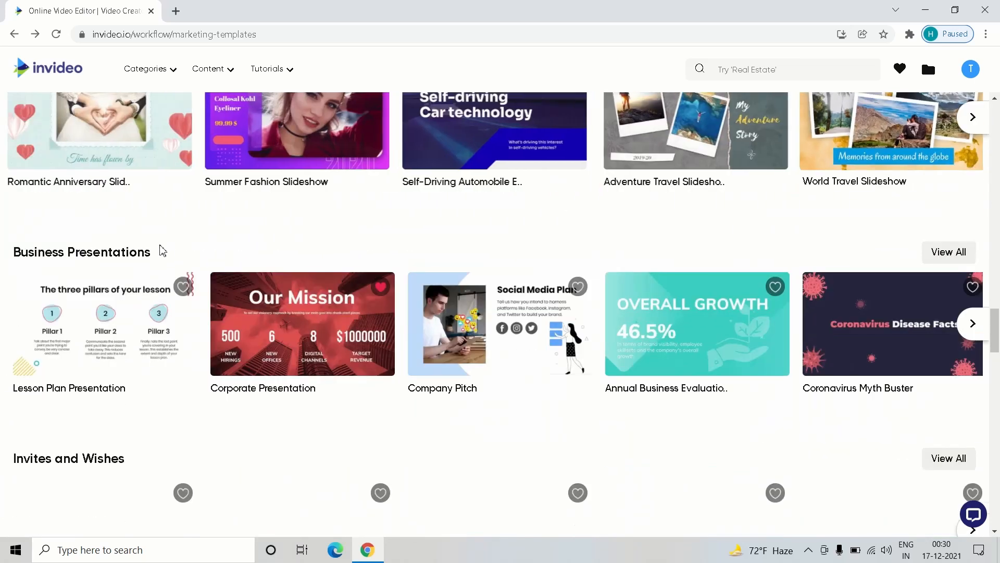
scroll(76, 221, "down", 1)
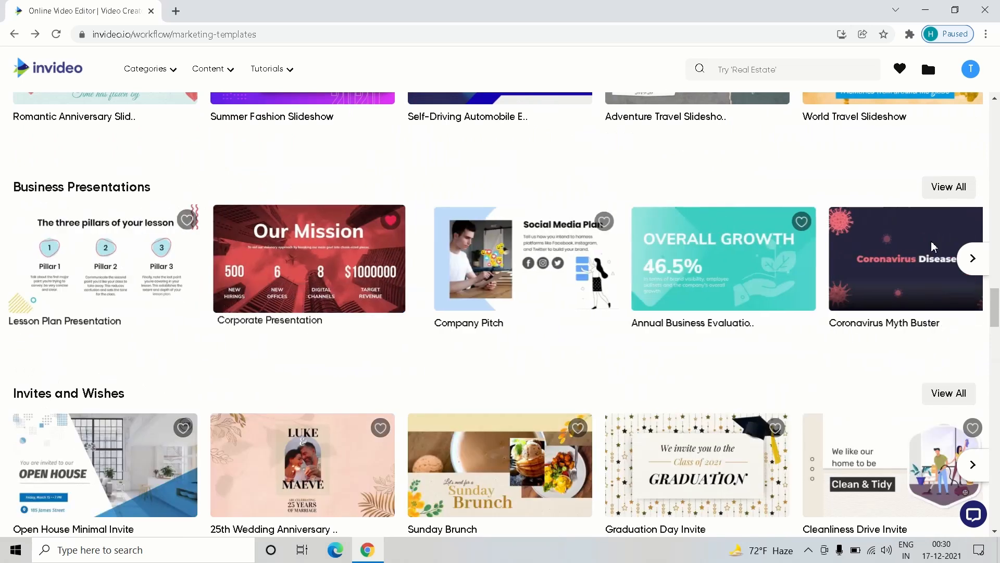
scroll(660, 255, "down", 4)
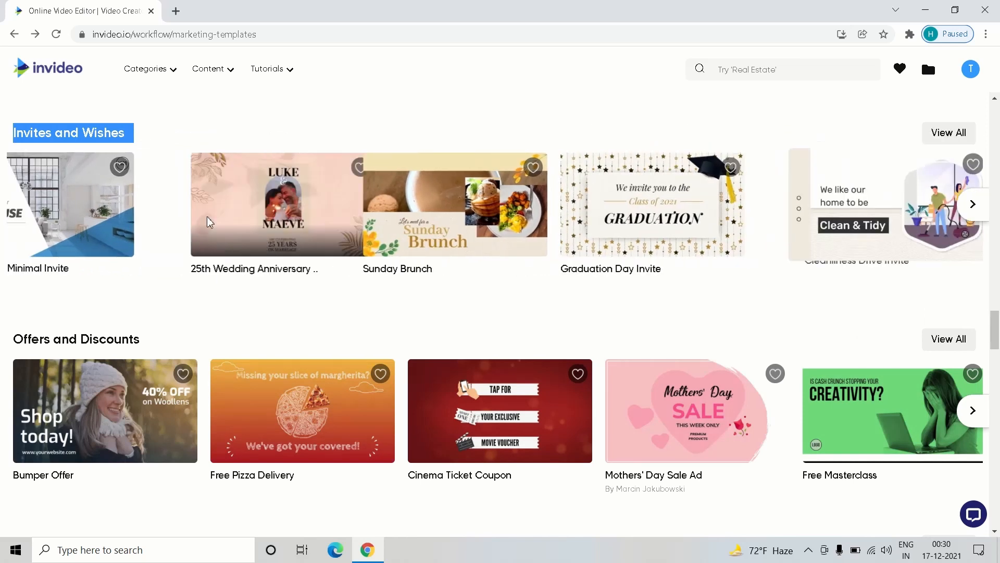
scroll(676, 195, "down", 4)
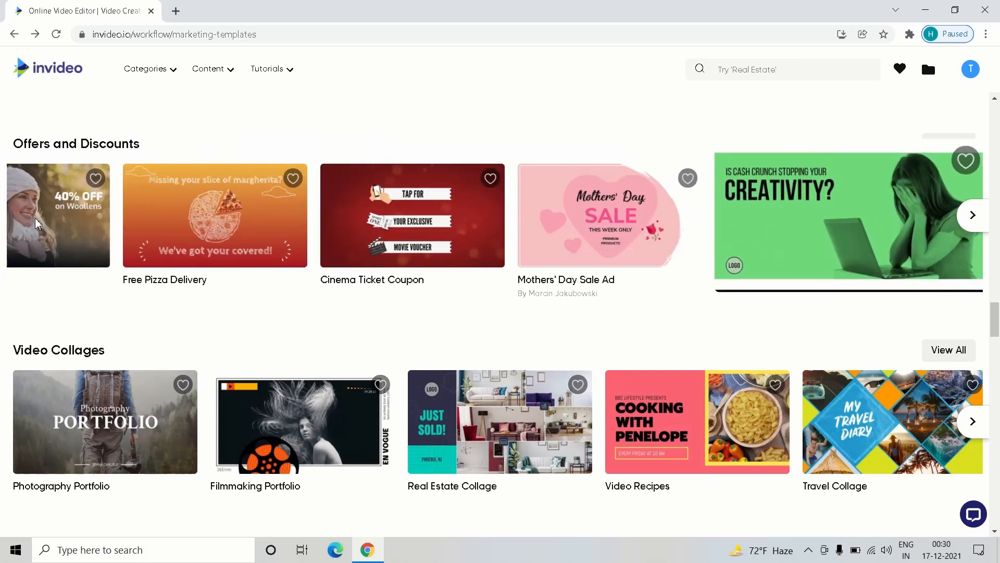
scroll(320, 223, "down", 4)
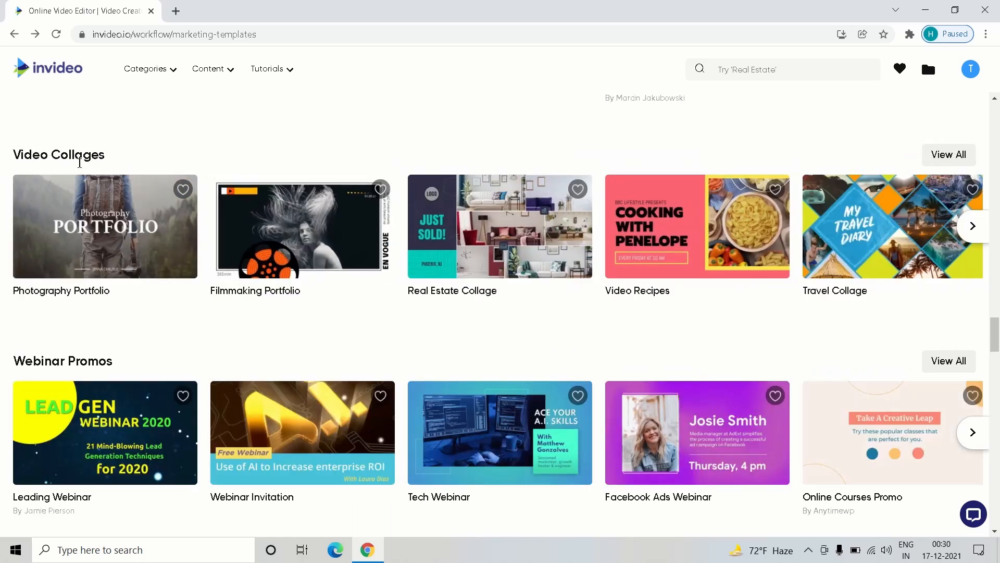
scroll(61, 245, "down", 3)
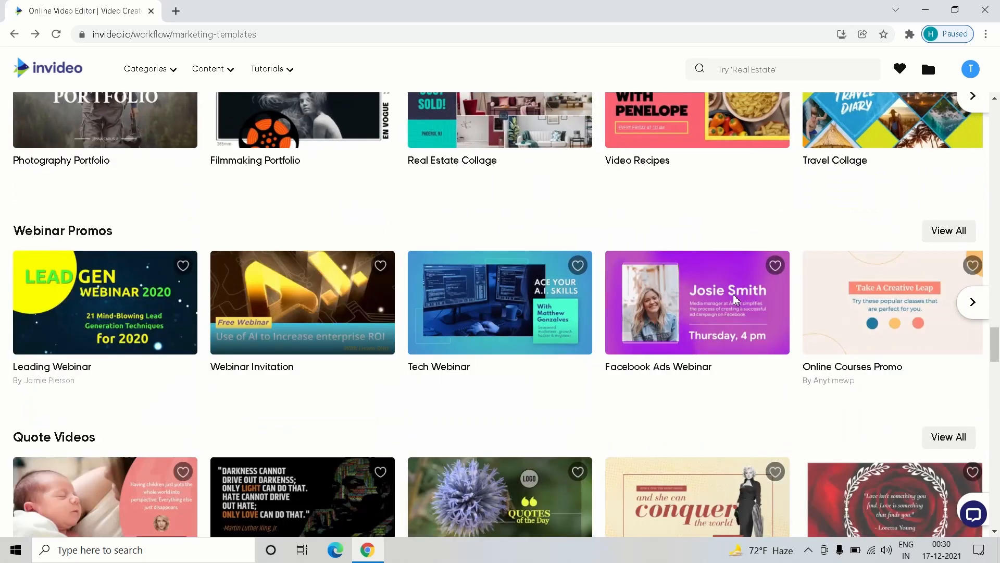
scroll(131, 169, "down", 4)
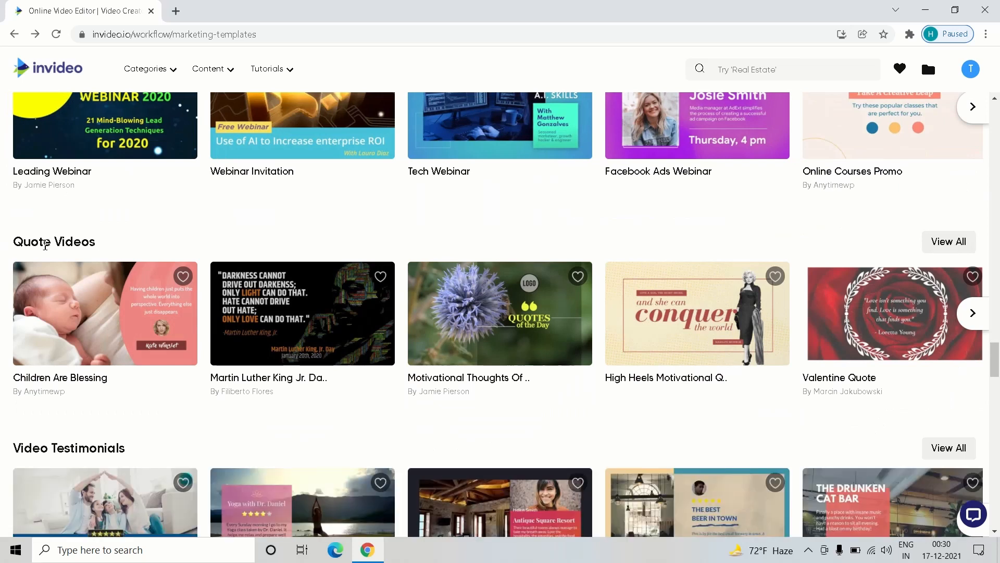
scroll(365, 325, "down", 4)
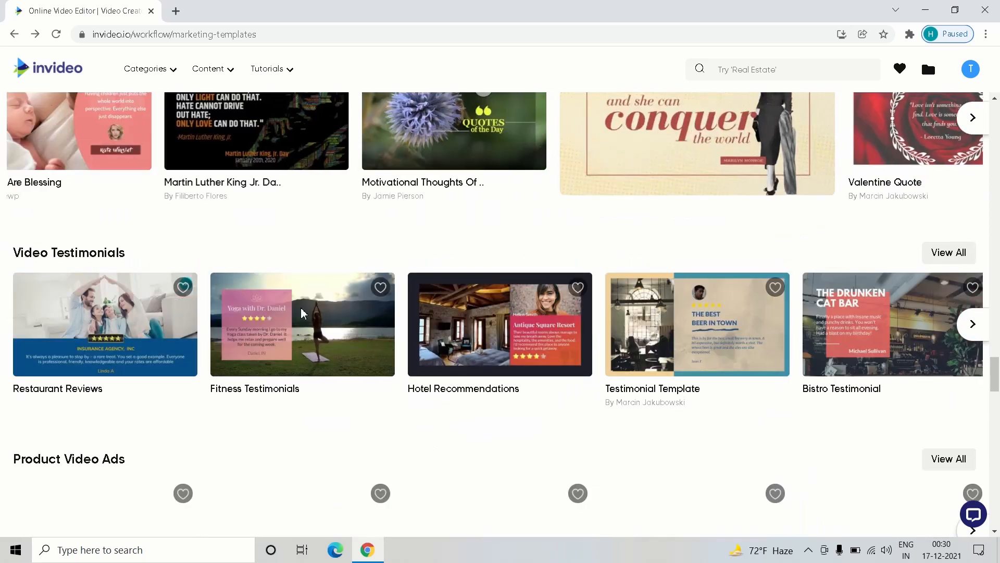
scroll(302, 313, "down", 1)
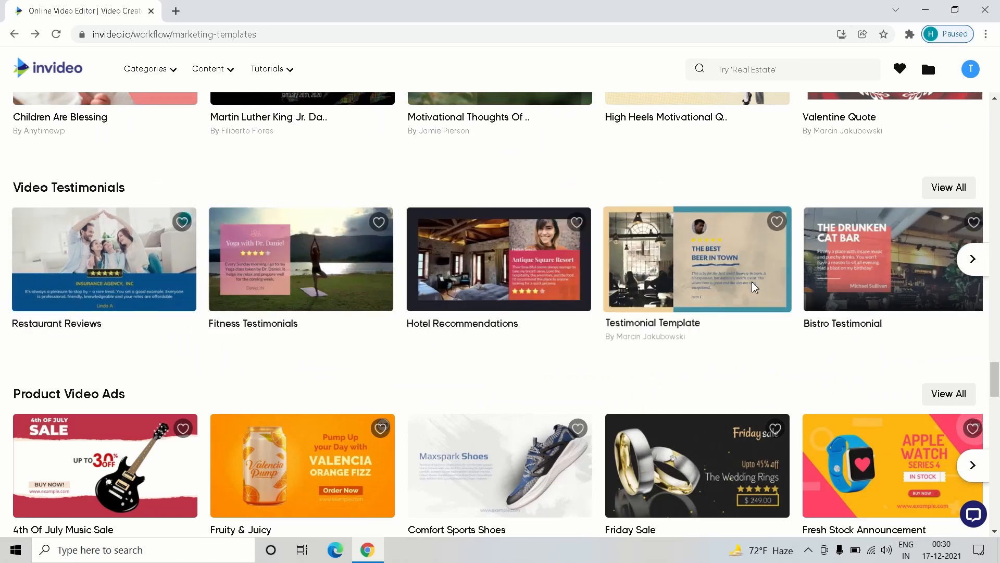
Examine the remaining template rows, from Product Video Ads and Brand Essentials through Greetings to Listicles.
scroll(246, 277, "down", 3)
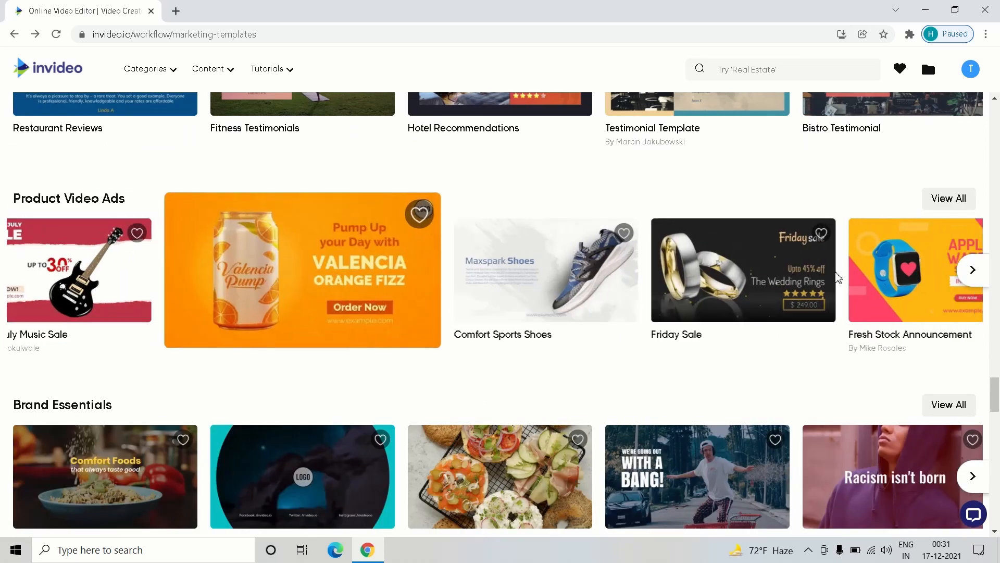
scroll(561, 230, "down", 3)
scroll(61, 154, "down", 3)
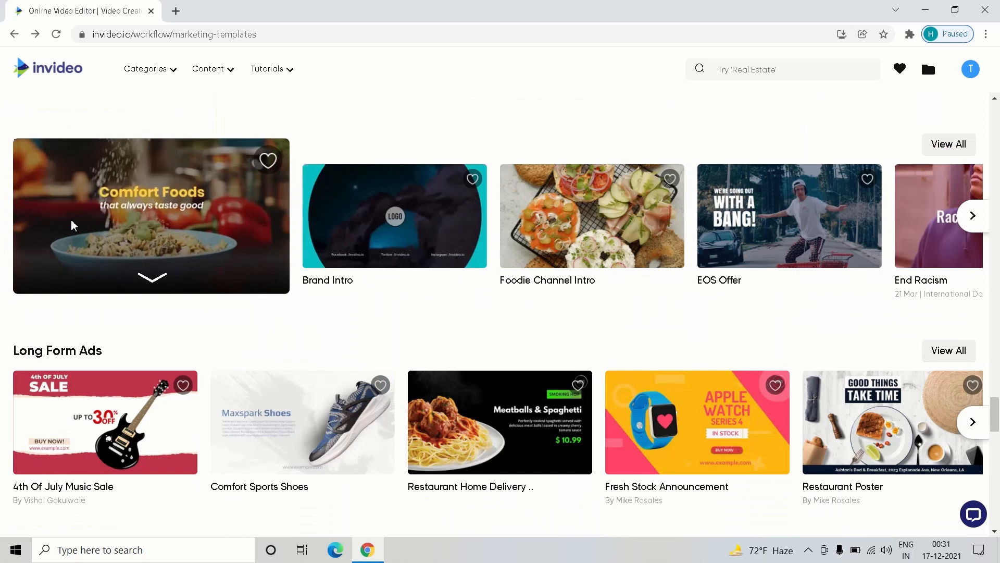
scroll(74, 225, "down", 3)
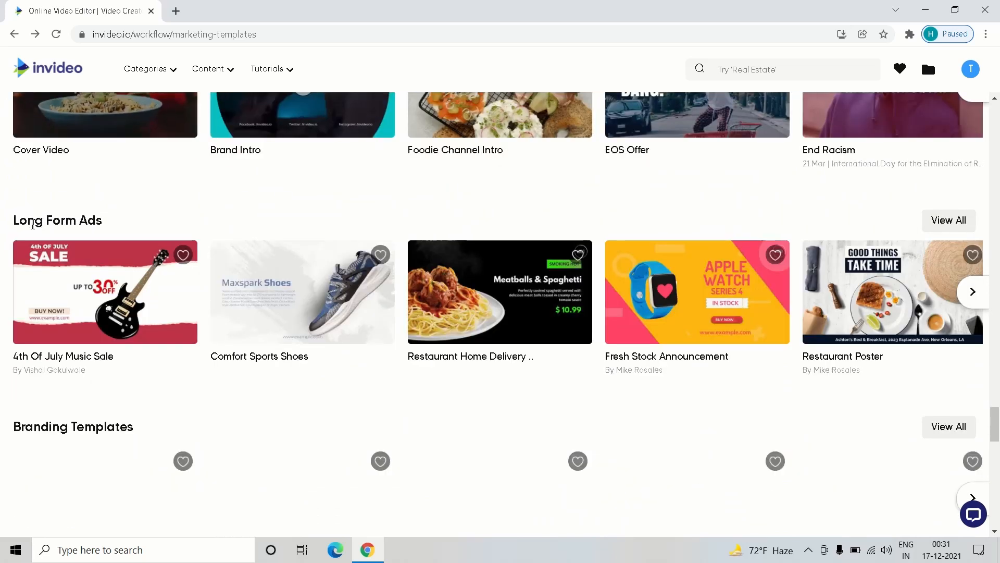
left_click(99, 222)
scroll(201, 155, "down", 1)
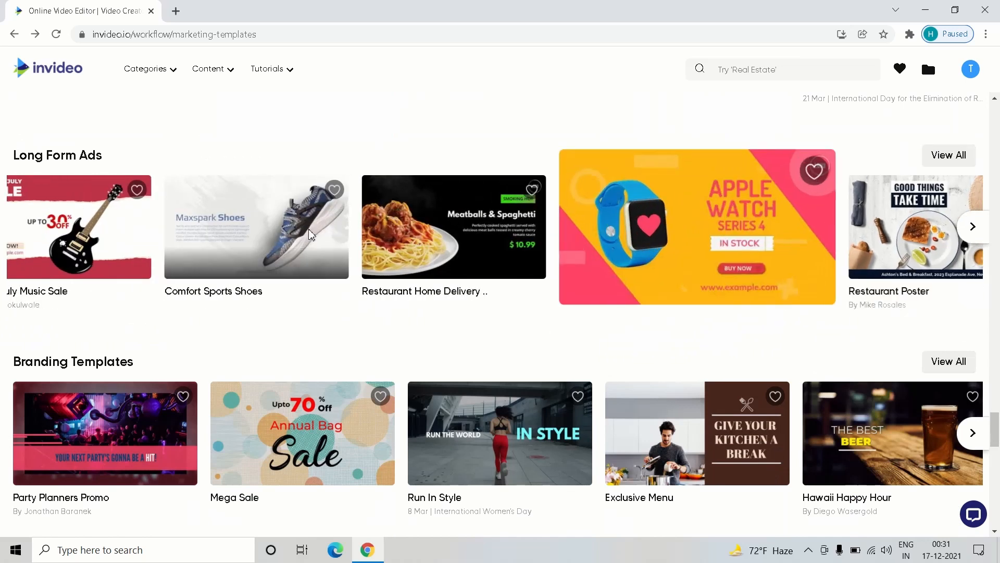
scroll(294, 232, "down", 2)
scroll(295, 233, "down", 1)
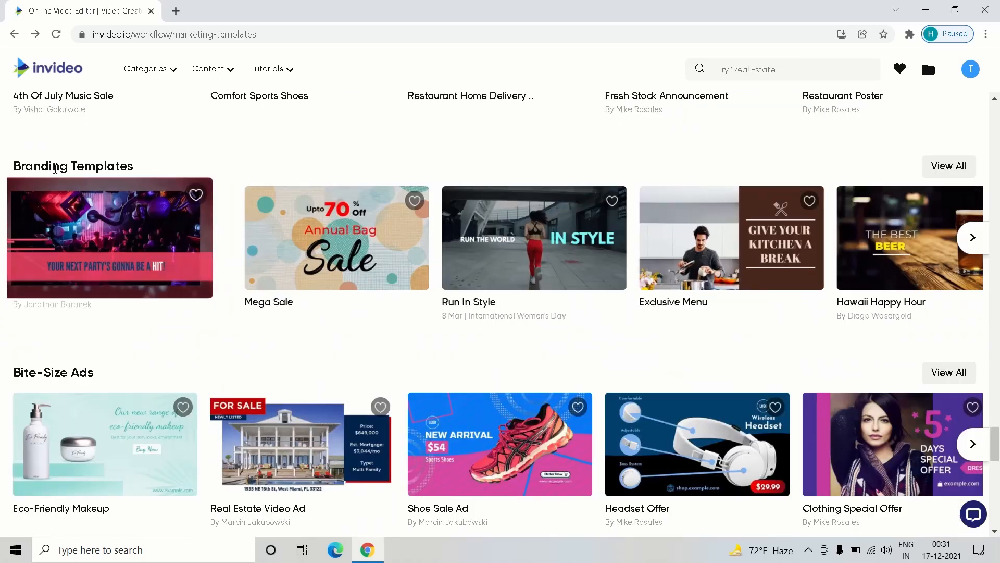
scroll(67, 222, "down", 3)
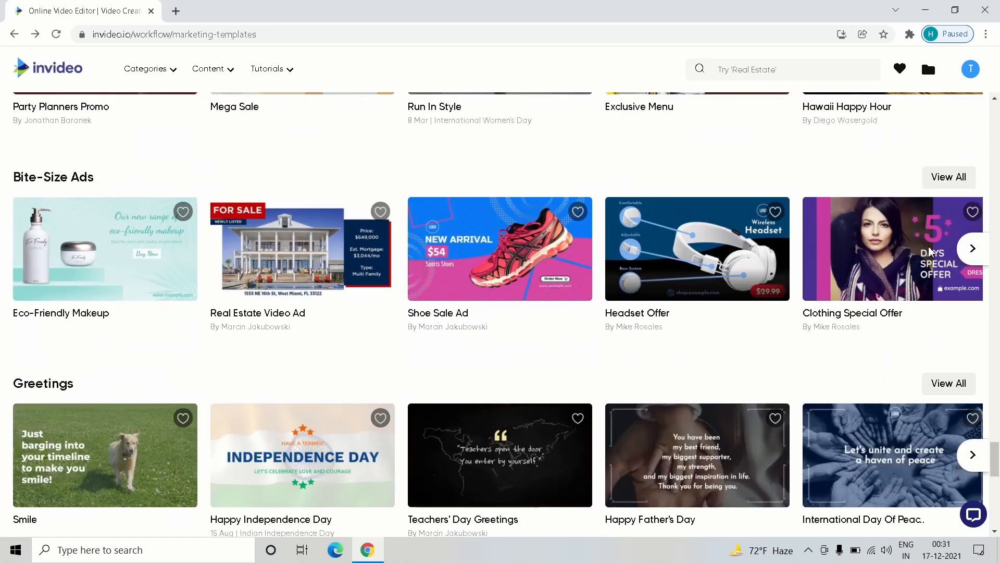
scroll(104, 182, "down", 4)
scroll(141, 193, "down", 2)
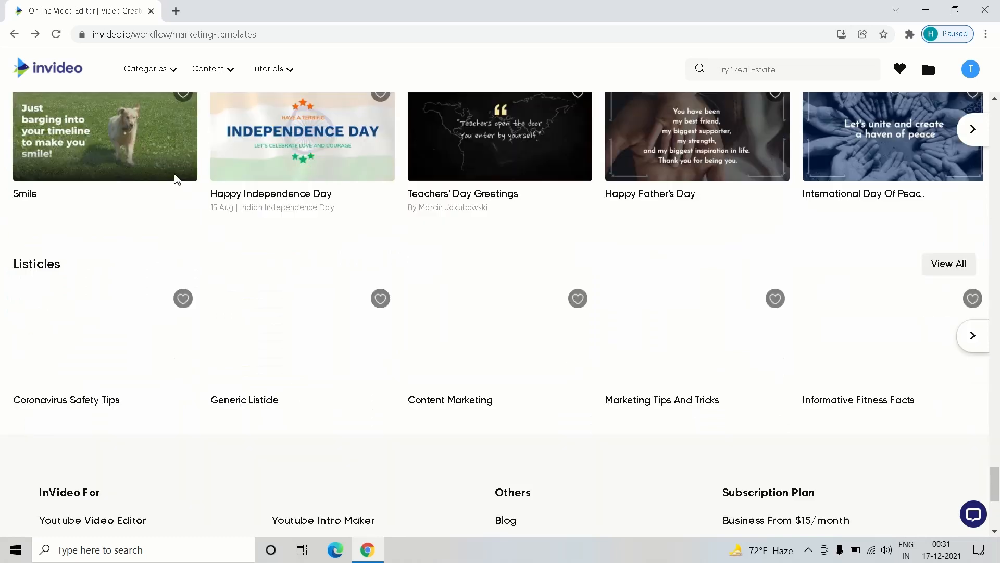
Go back up the marketing templates page from Listicles past Slideshows toward its beginning.
scroll(416, 272, "up", 20)
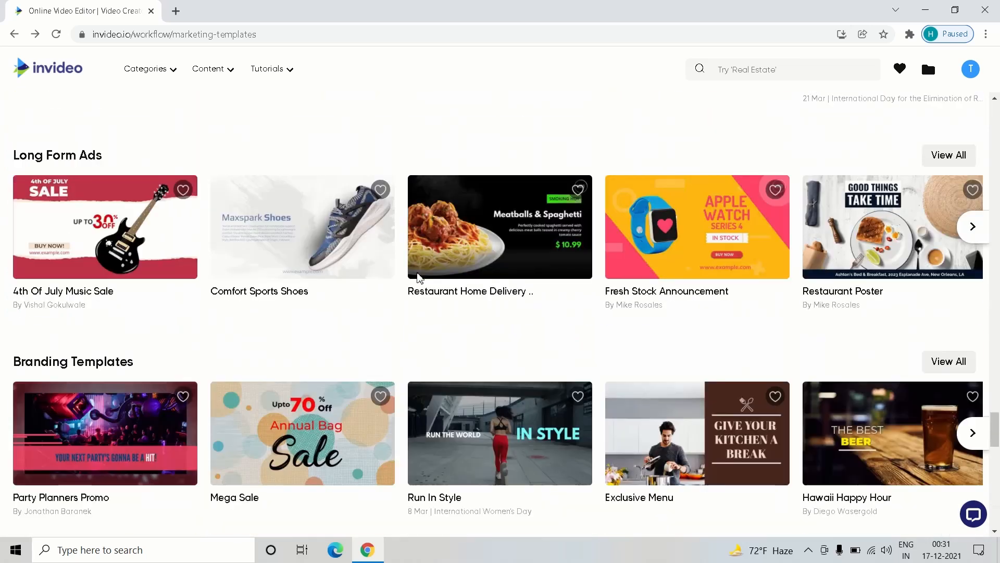
scroll(417, 276, "up", 4)
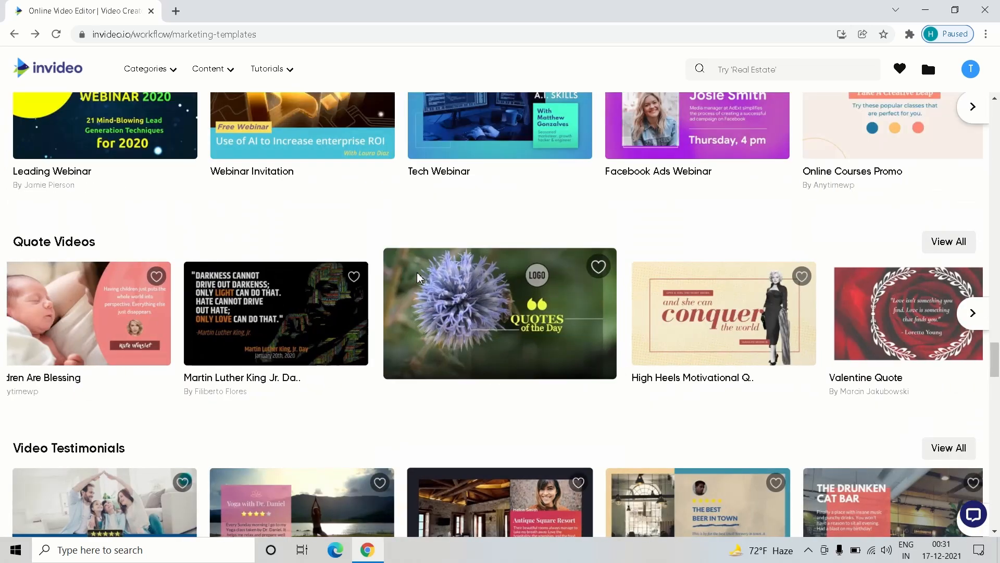
scroll(484, 291, "up", 4)
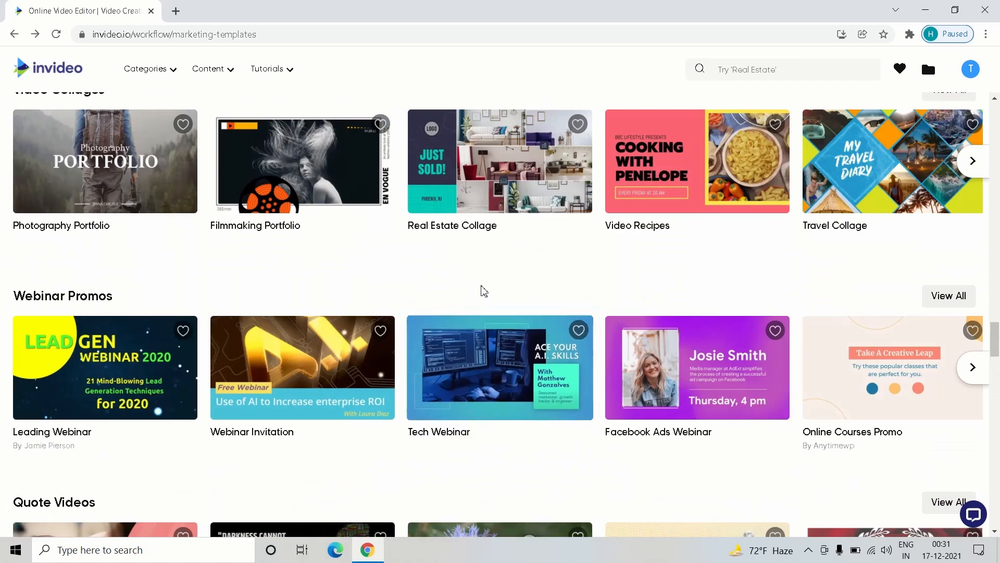
scroll(484, 291, "up", 5)
scroll(484, 291, "up", 5)
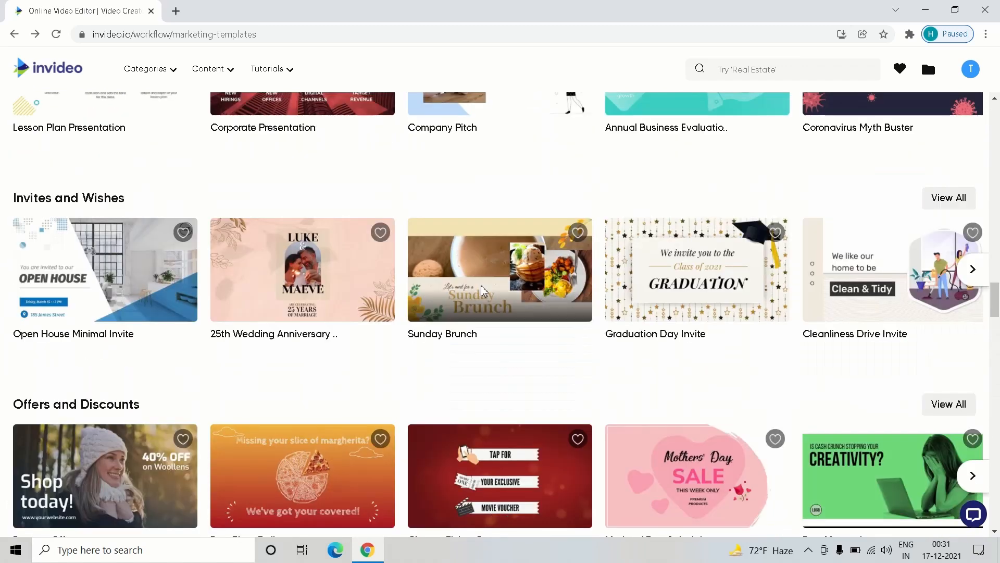
scroll(484, 291, "up", 5)
scroll(484, 290, "up", 13)
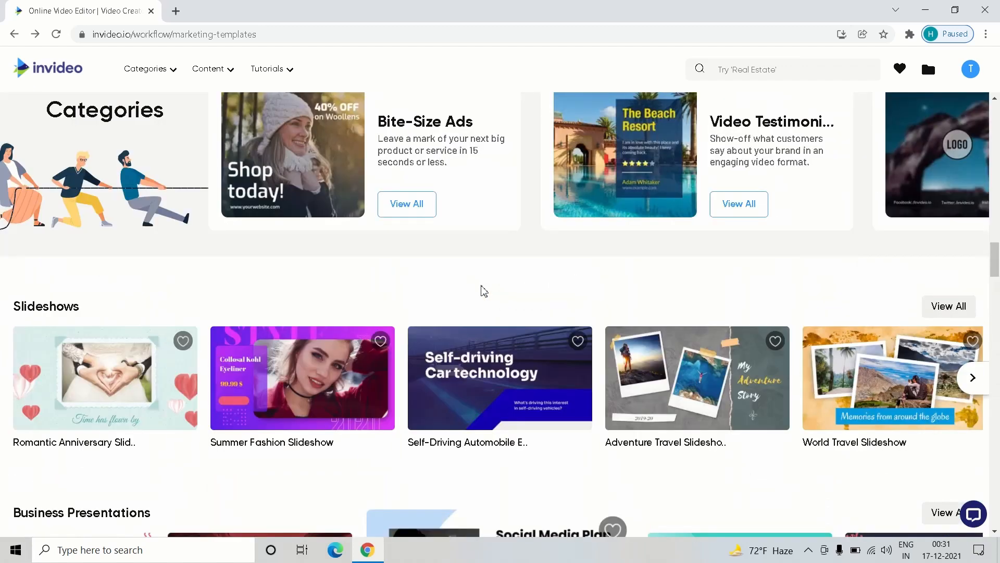
Look through the template rows between Intros and Logo Reveals and Offers and Discounts, including Video Ads and Top Categories.
scroll(483, 291, "up", 4)
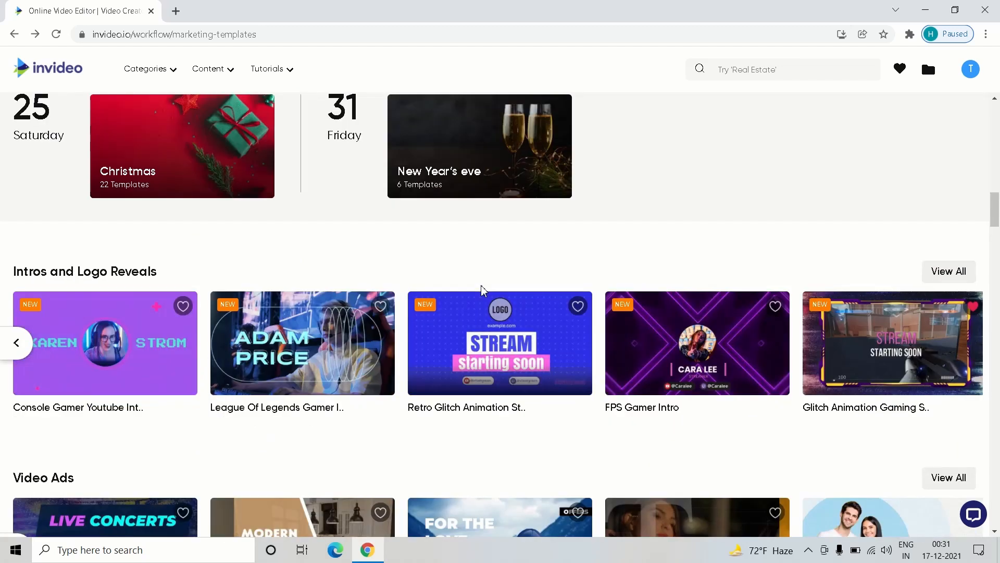
scroll(483, 291, "down", 15)
scroll(483, 290, "up", 1)
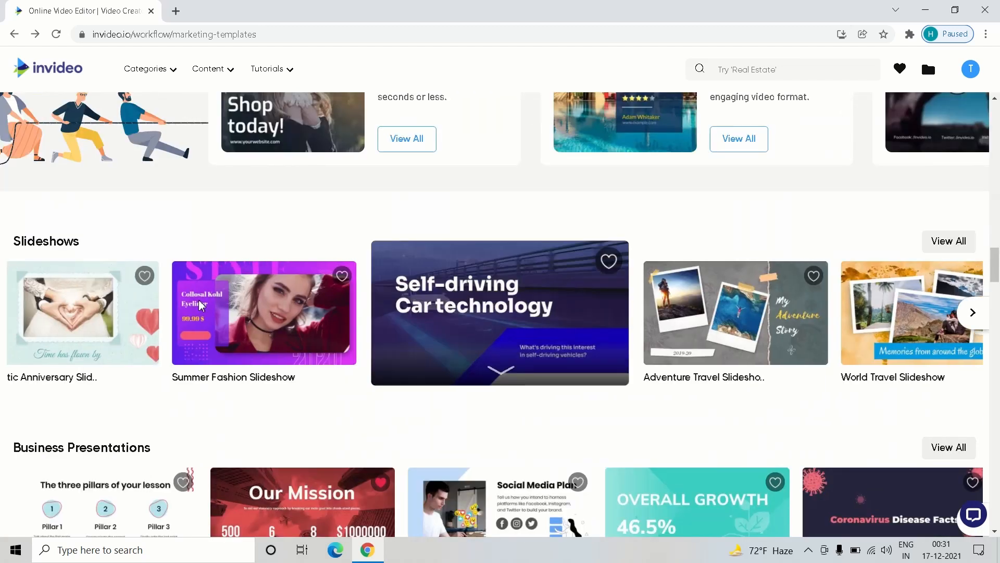
scroll(199, 305, "up", 1)
scroll(290, 308, "down", 6)
scroll(291, 308, "down", 4)
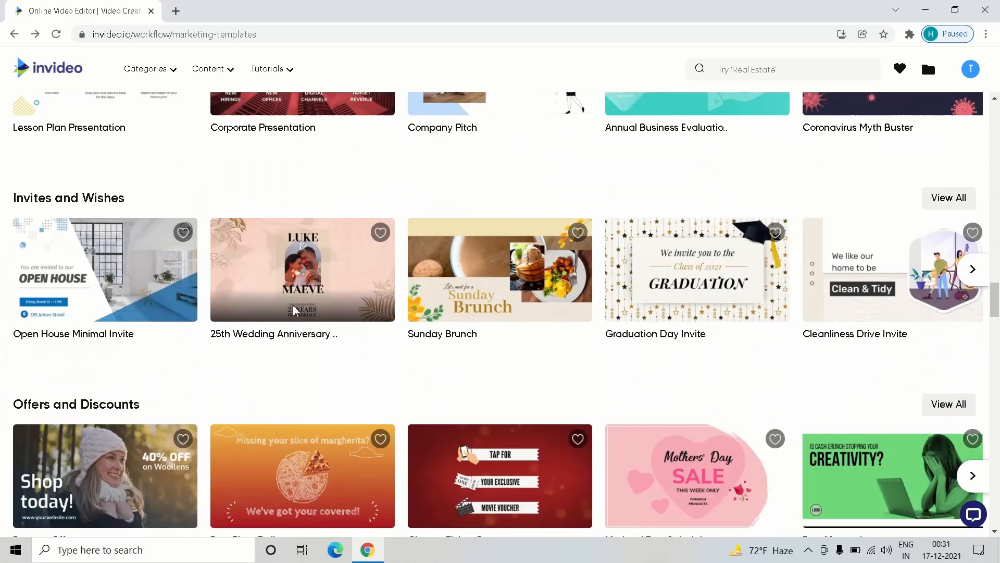
scroll(290, 308, "up", 10)
scroll(428, 336, "up", 6)
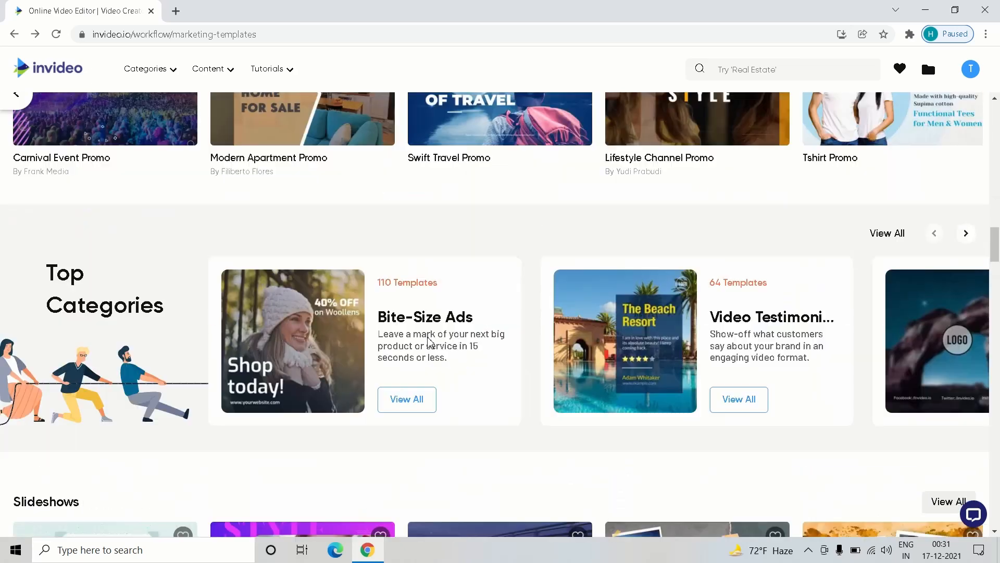
scroll(431, 342, "down", 4)
scroll(431, 342, "up", 7)
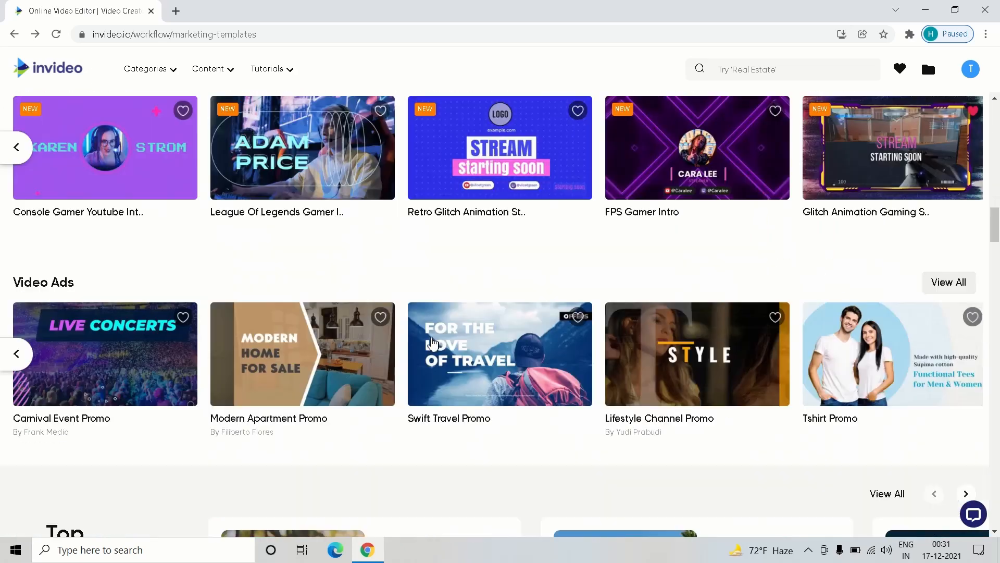
scroll(436, 382, "down", 2)
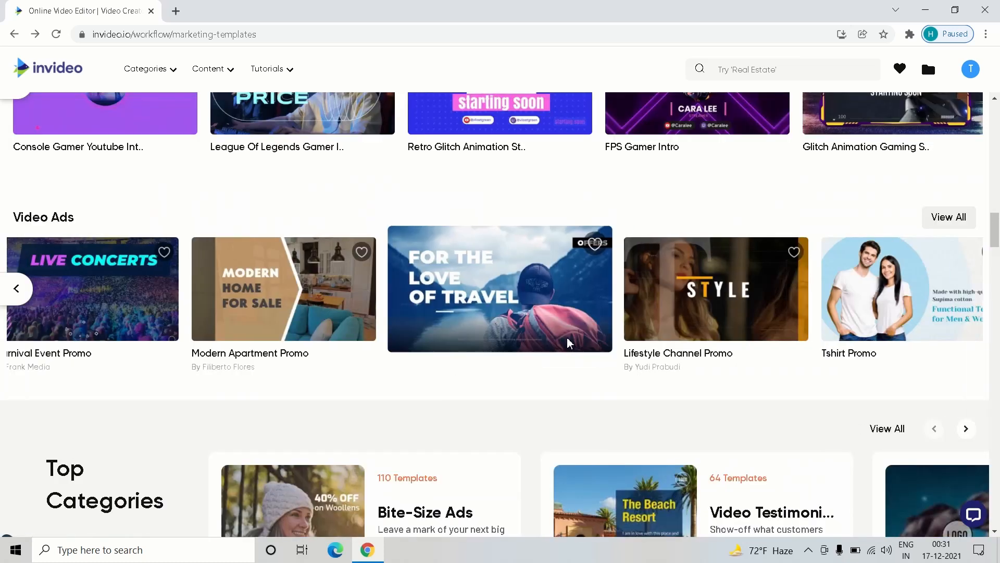
Return the Video Ads row to its first templates and open the details of Karate Class Promo.
left_click(18, 293)
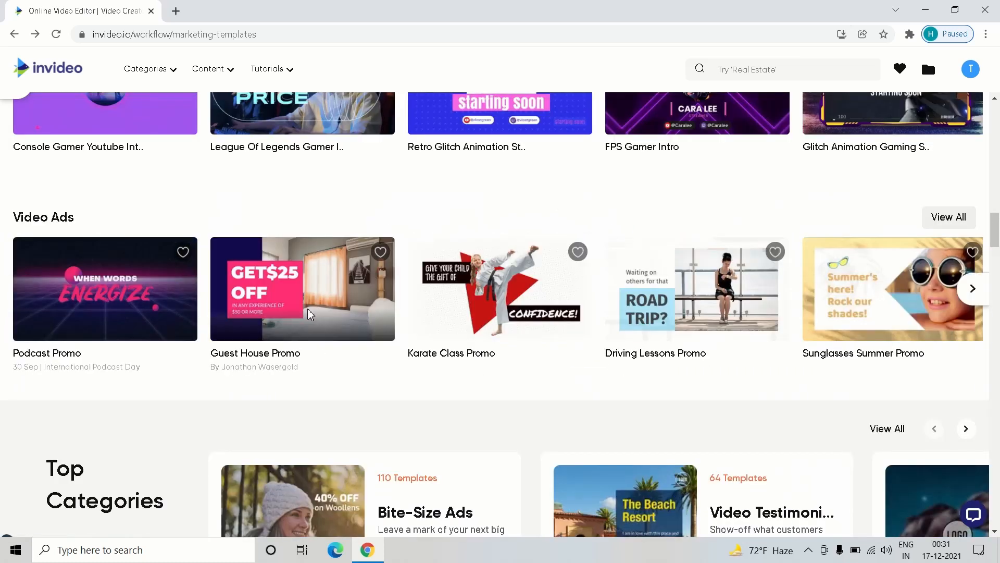
mouse_move(313, 307)
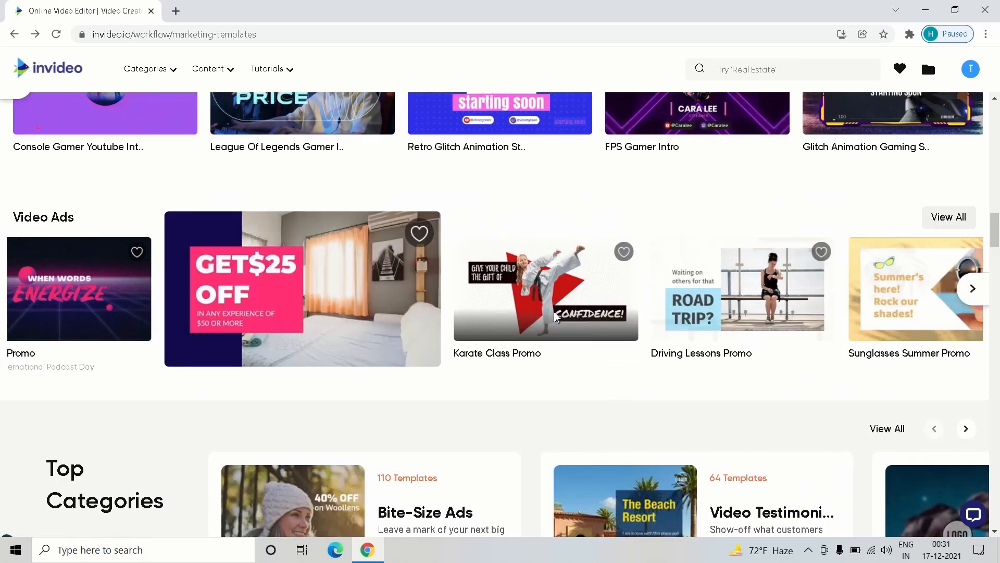
mouse_move(494, 281)
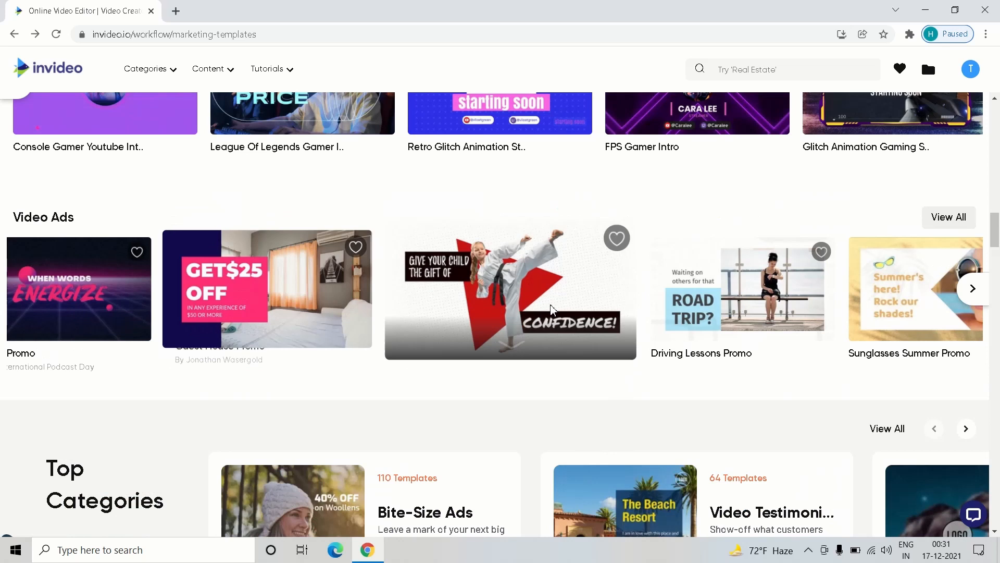
left_click(494, 281)
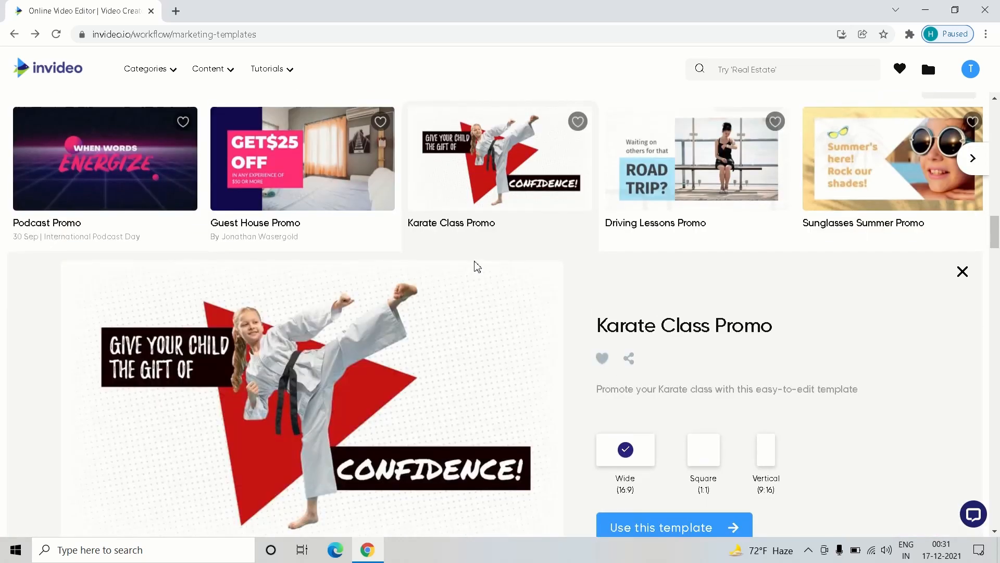
scroll(633, 368, "down", 1)
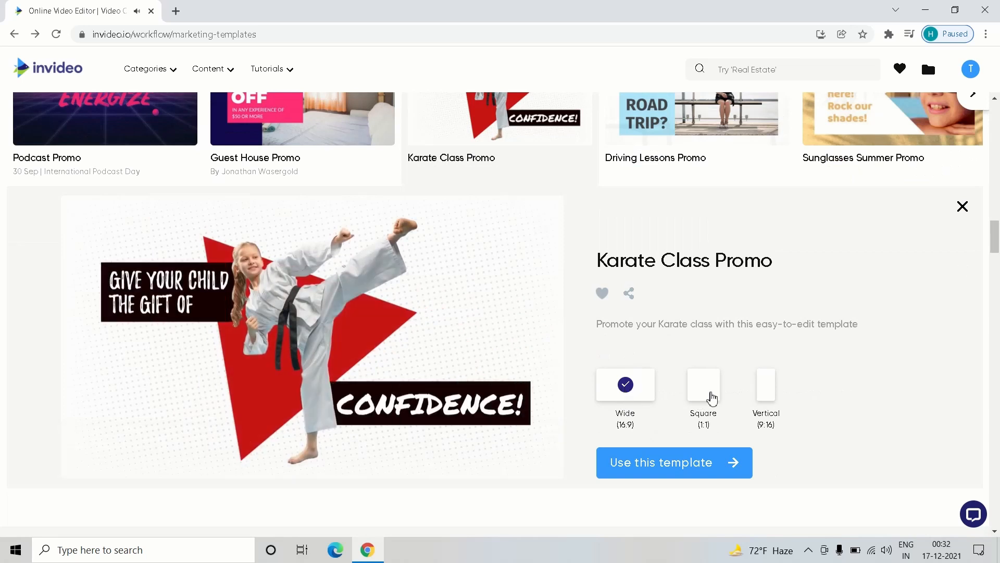
Preview Karate Class Promo in Square (1:1) and Vertical (9:16), and start a project from its Wide (16:9) version.
left_click(711, 396)
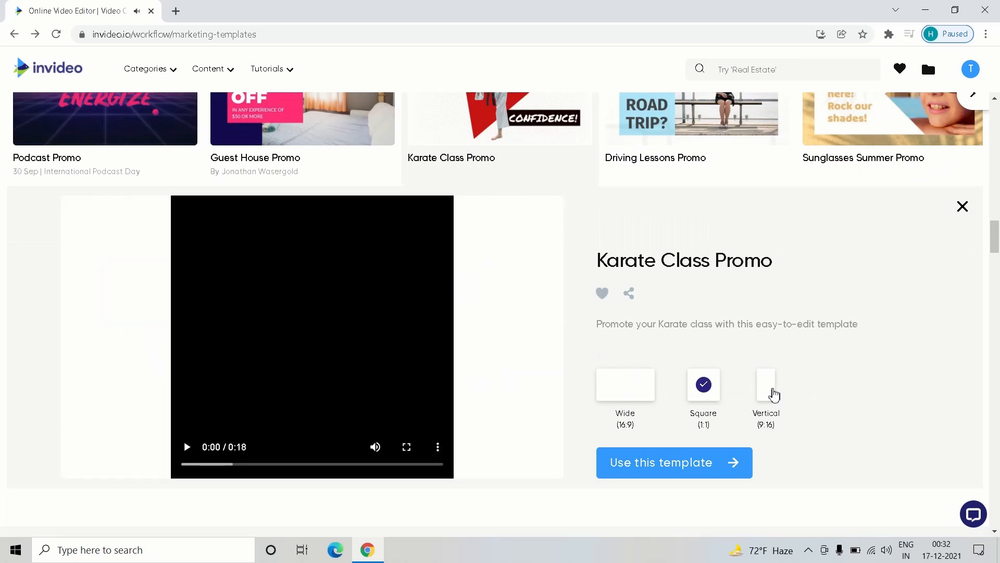
left_click(774, 395)
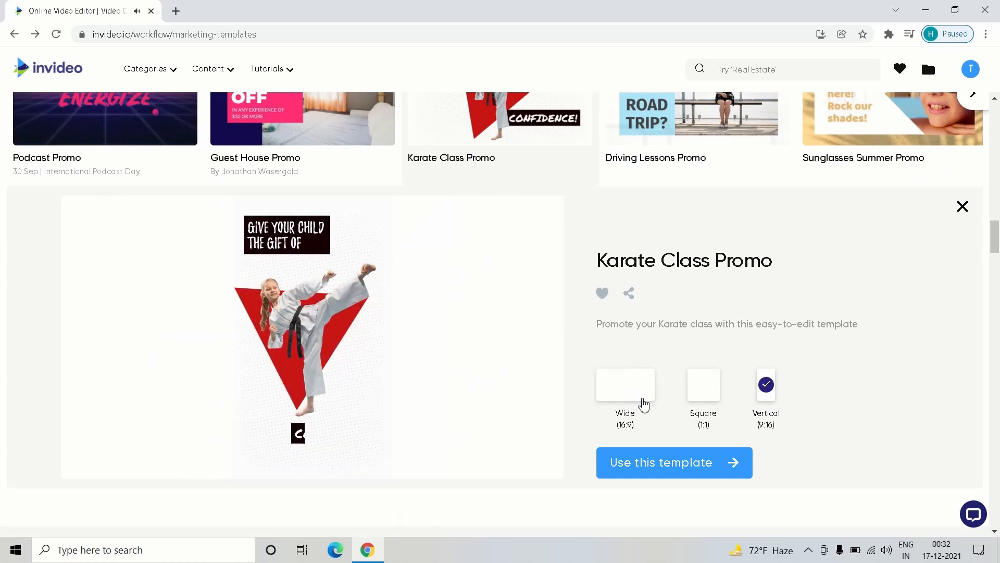
left_click(628, 395)
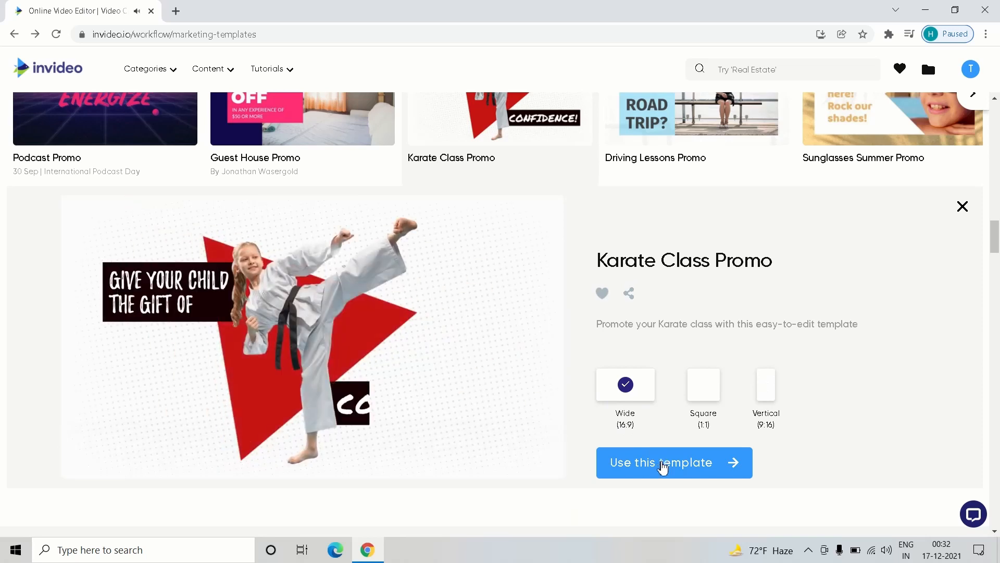
left_click(663, 466)
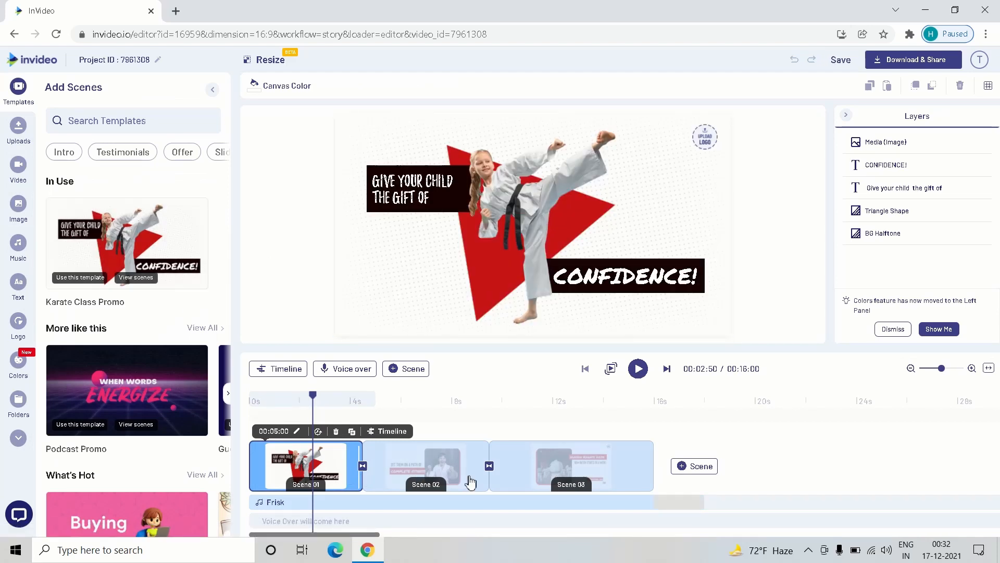
View Scene 03 and Scene 01 of the karate project and show the logos available for the logo placeholder.
left_click(571, 471)
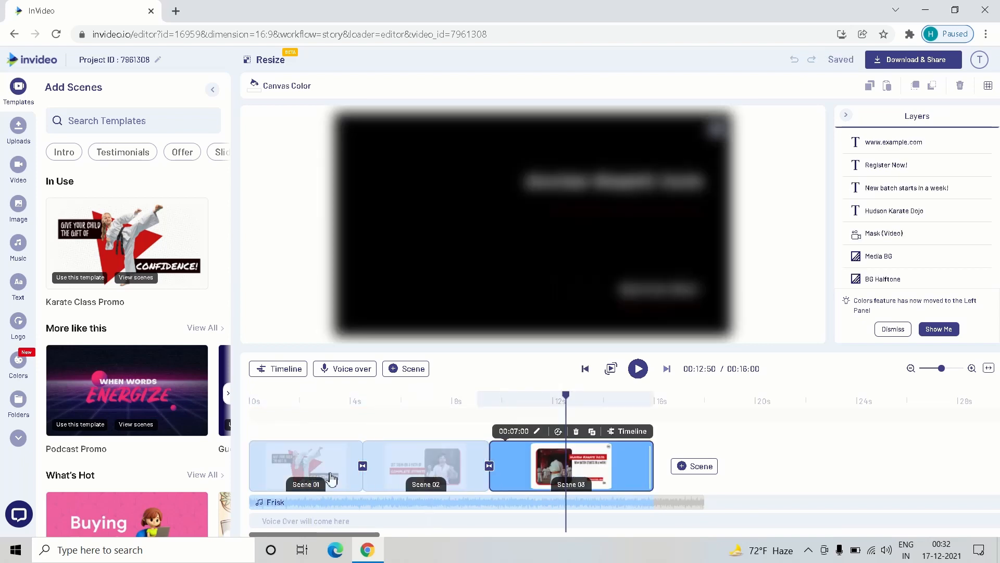
left_click(301, 462)
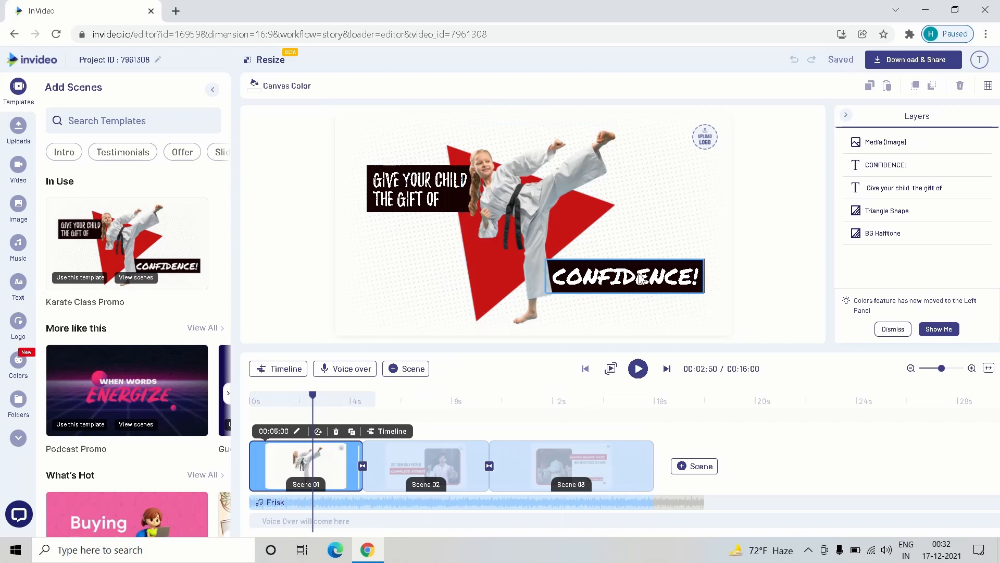
left_click(712, 142)
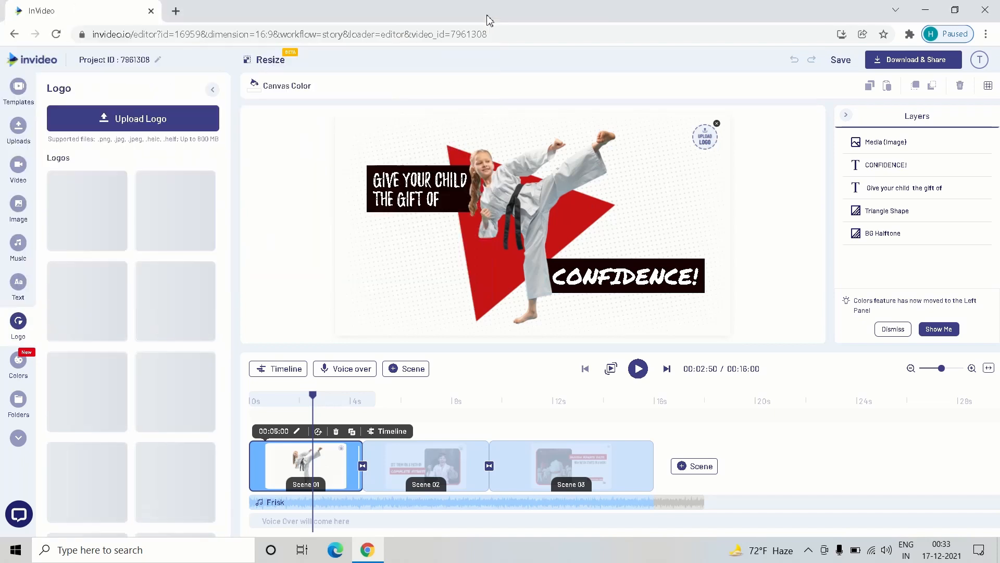
Try deleting the "Give your child the gift of" text in Scene 01 and undo the change.
left_click(403, 194)
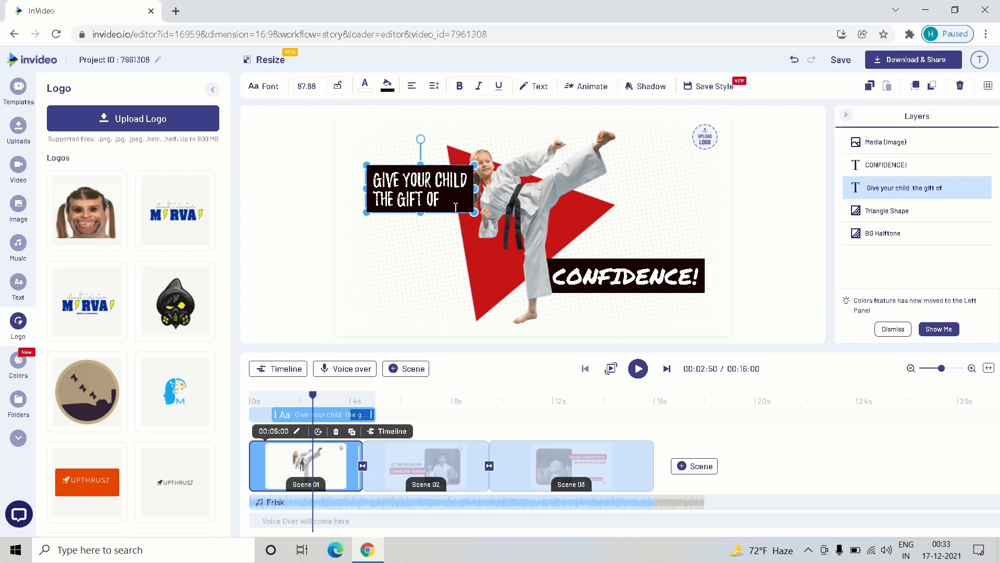
key("BackSpace")
key("BackSpace")
key("ctrl+z")
Delete the "CONFIDENCE!" text from Scene 01 and undo the text changes.
left_click(629, 286)
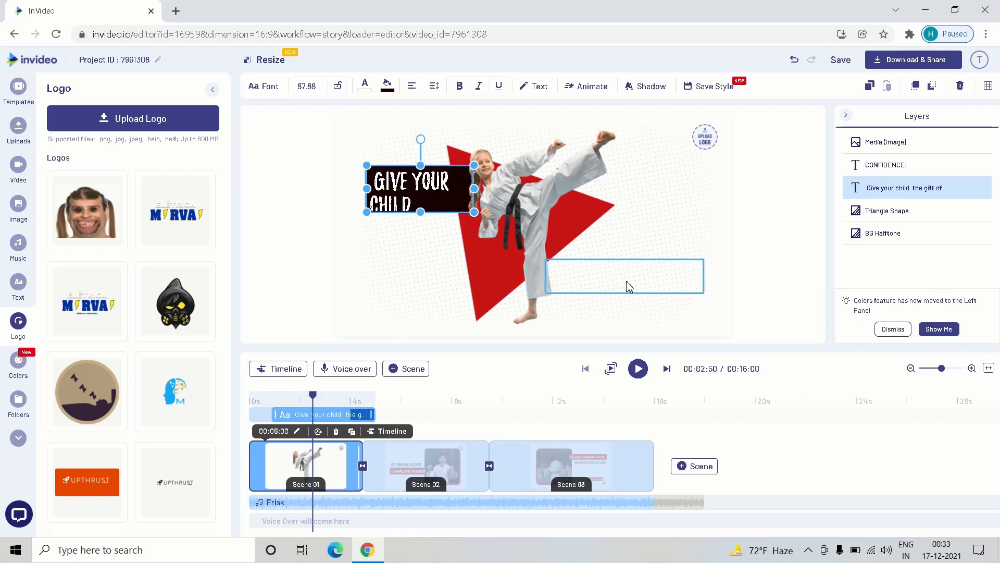
left_click(646, 285)
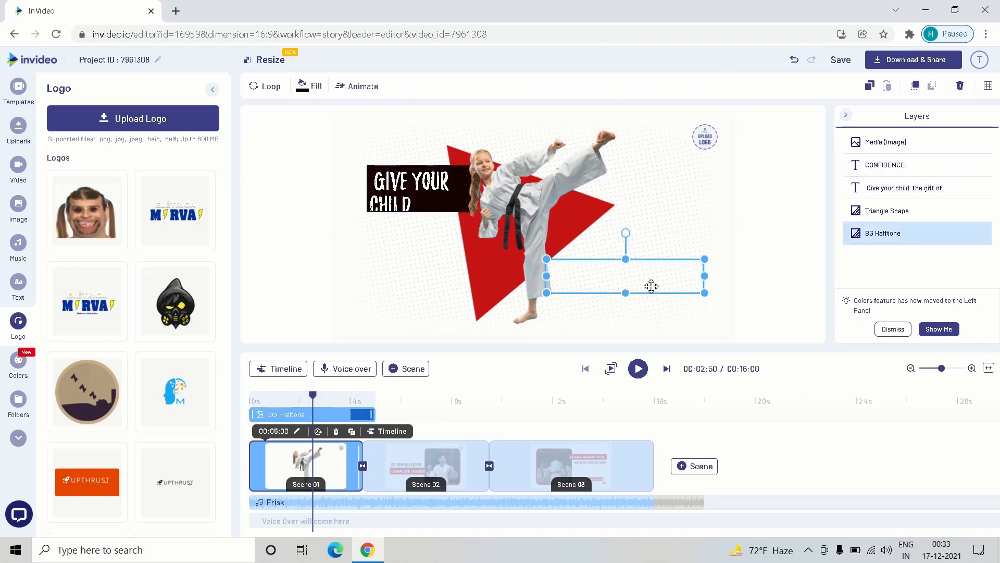
left_click(645, 287)
key("Delete")
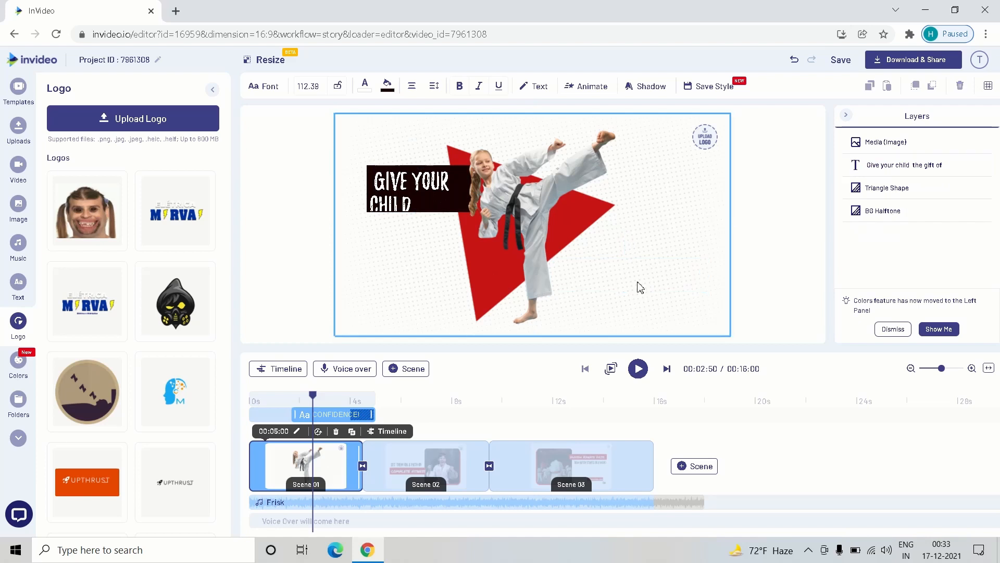
left_click(710, 222)
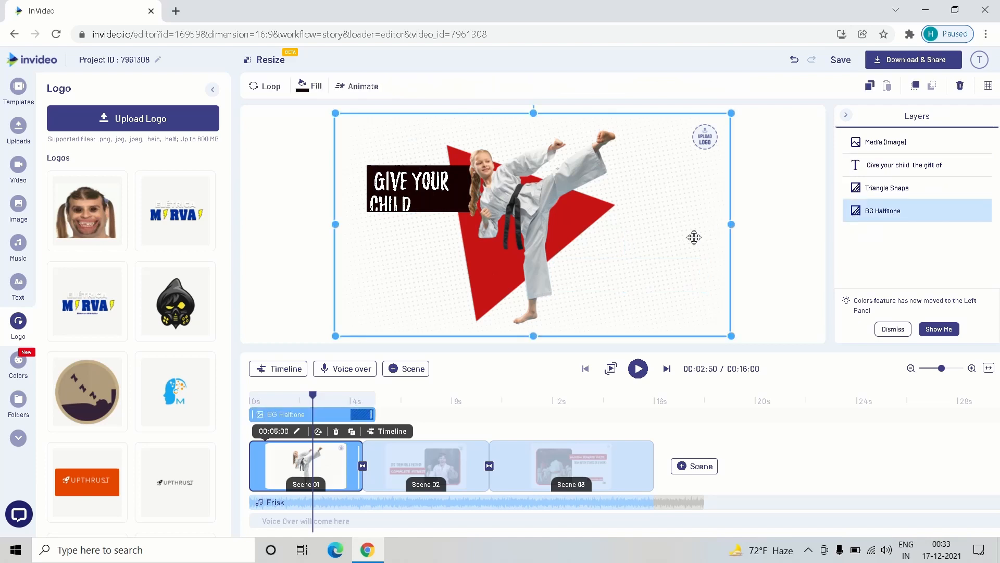
key("ctrl+z")
left_click(606, 288)
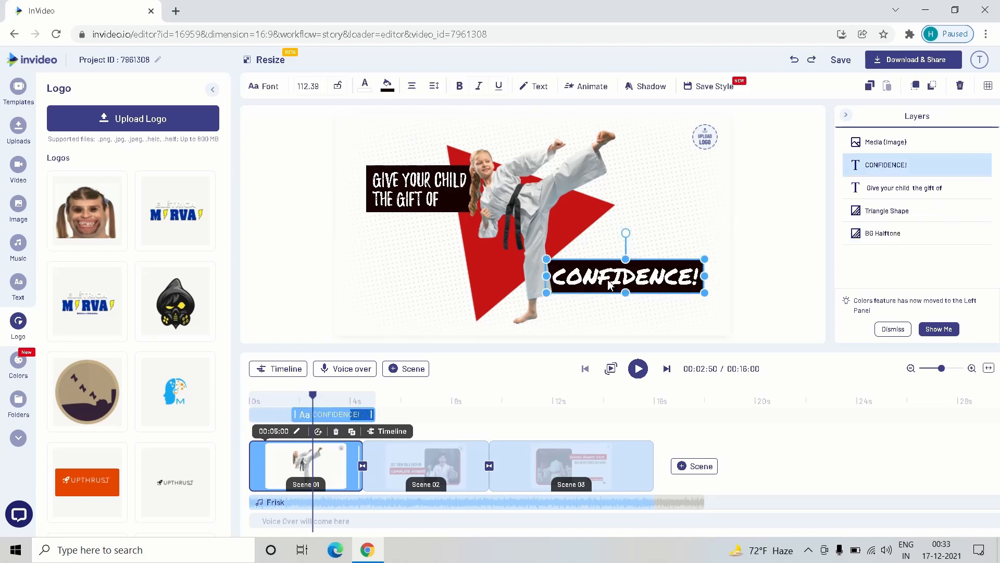
key("ctrl+z")
Move the "CONFIDENCE!" text in Scene 01 to the left side of the canvas, below the "Give your child the gift of" text.
left_click(606, 275)
mouse_move(606, 275)
left_mouse_down()
mouse_move(621, 275)
mouse_move(613, 285)
left_mouse_up()
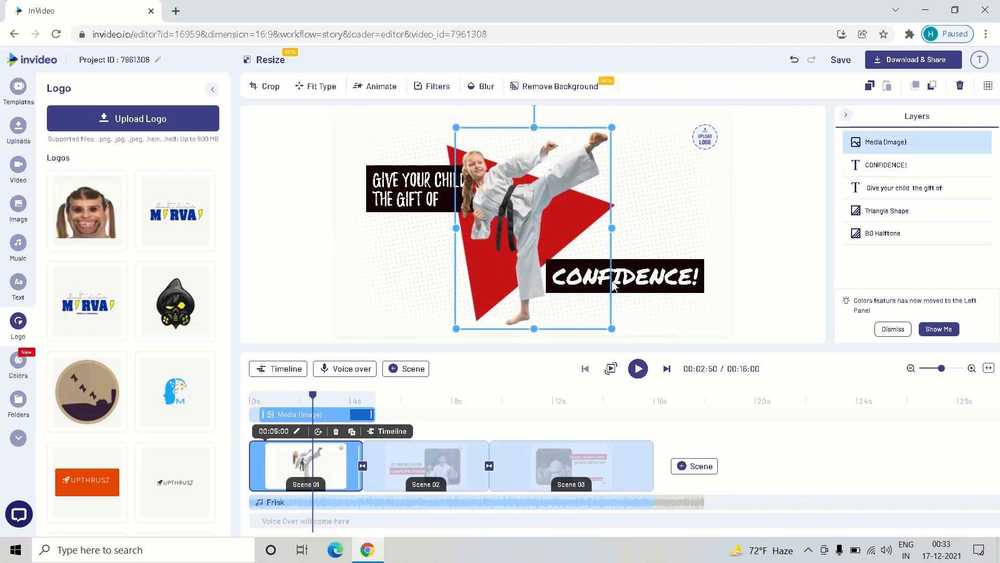
left_click(666, 289)
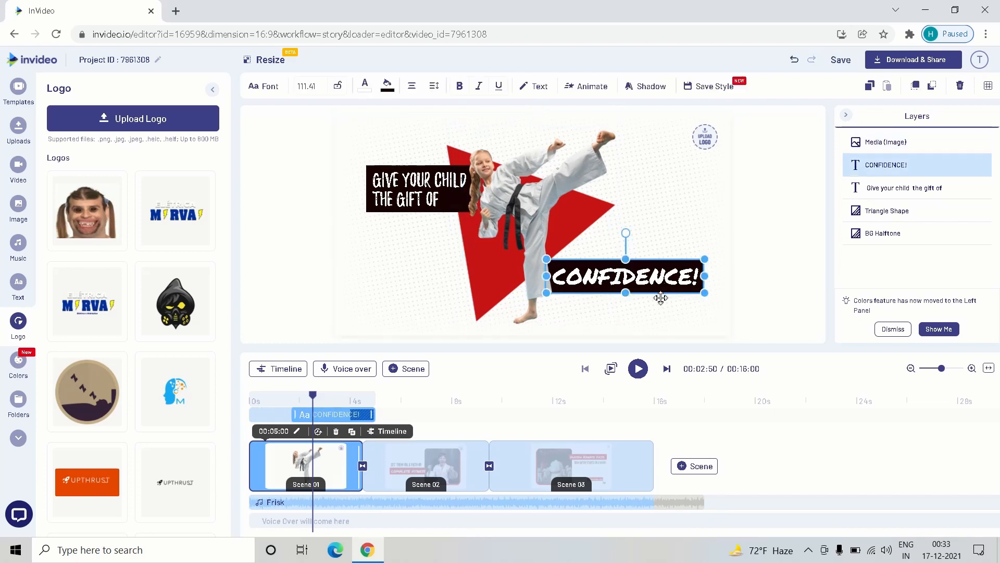
left_click_drag(666, 290, 462, 284)
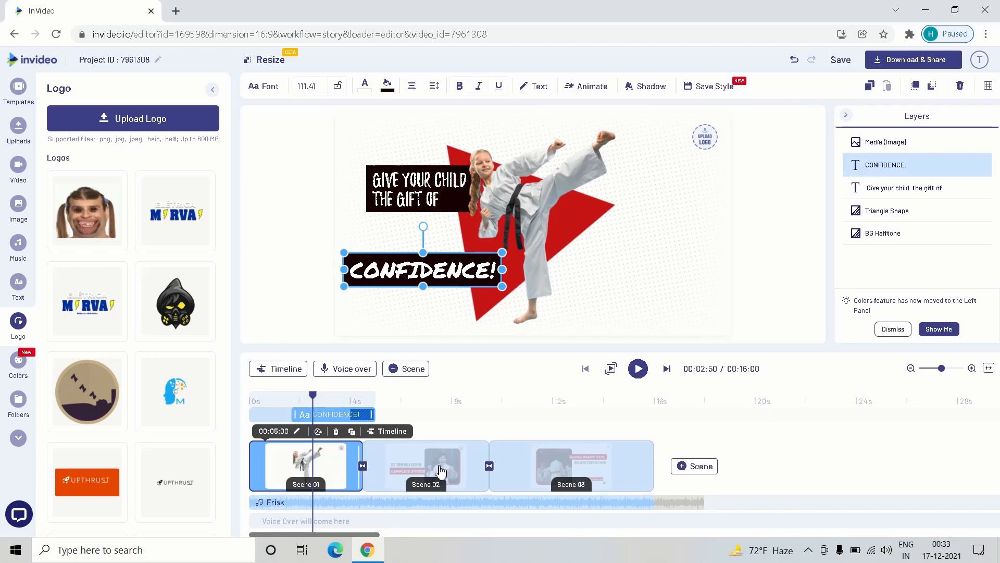
In Scene 02, move the "Set them on a path of" and "complete fitness" texts upward and shift the masked video slightly right and down.
left_click(430, 464)
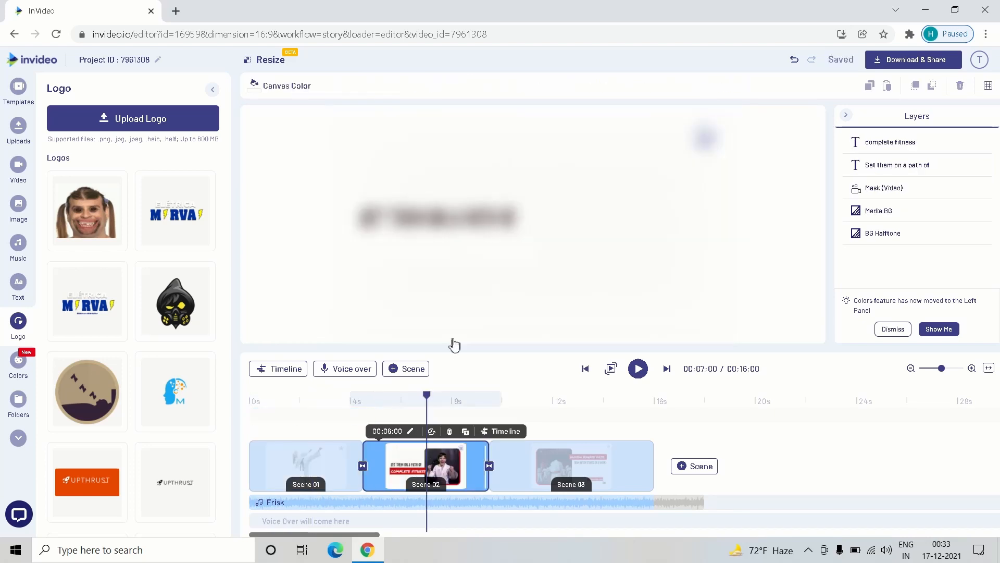
left_click_drag(465, 223, 460, 185)
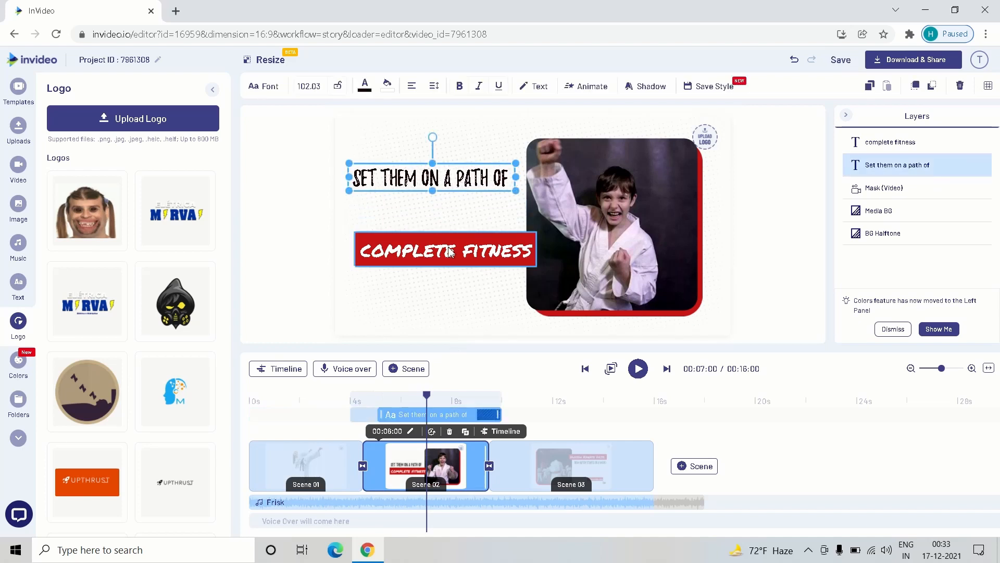
left_click_drag(445, 254, 444, 222)
left_click_drag(652, 252, 660, 257)
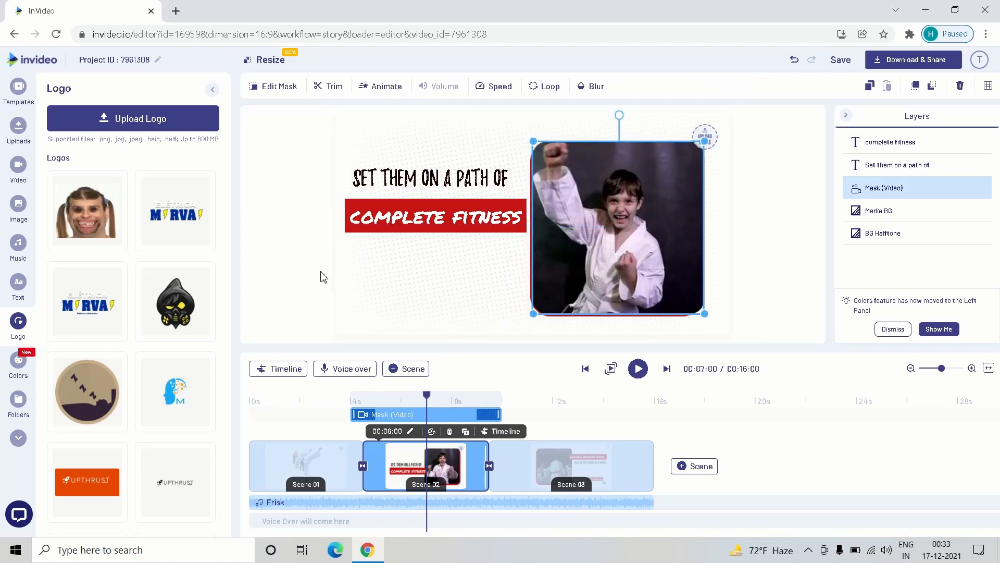
left_click(304, 252)
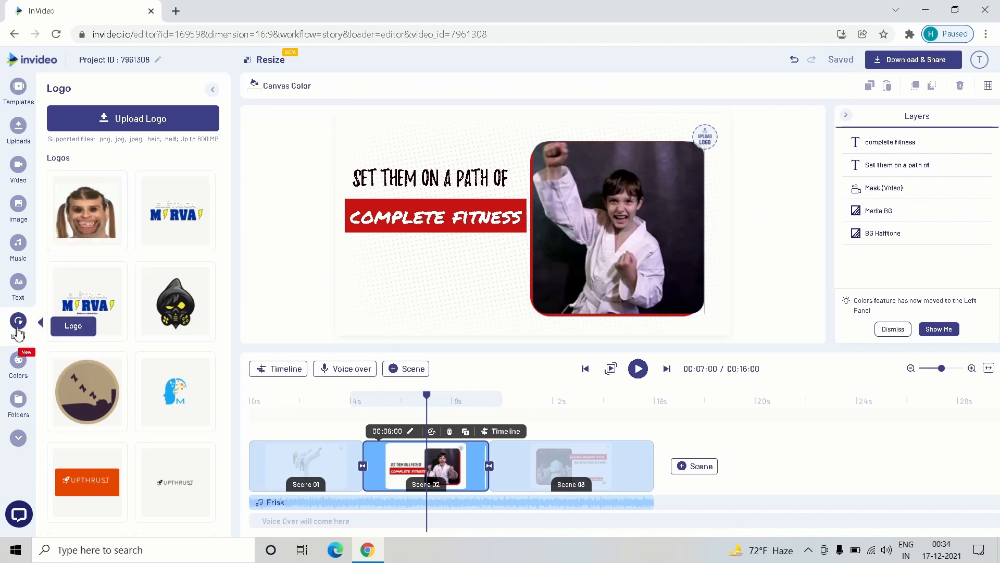
Look through the stock images offered for adding to the video.
scroll(116, 256, "down", 4)
scroll(116, 257, "up", 4)
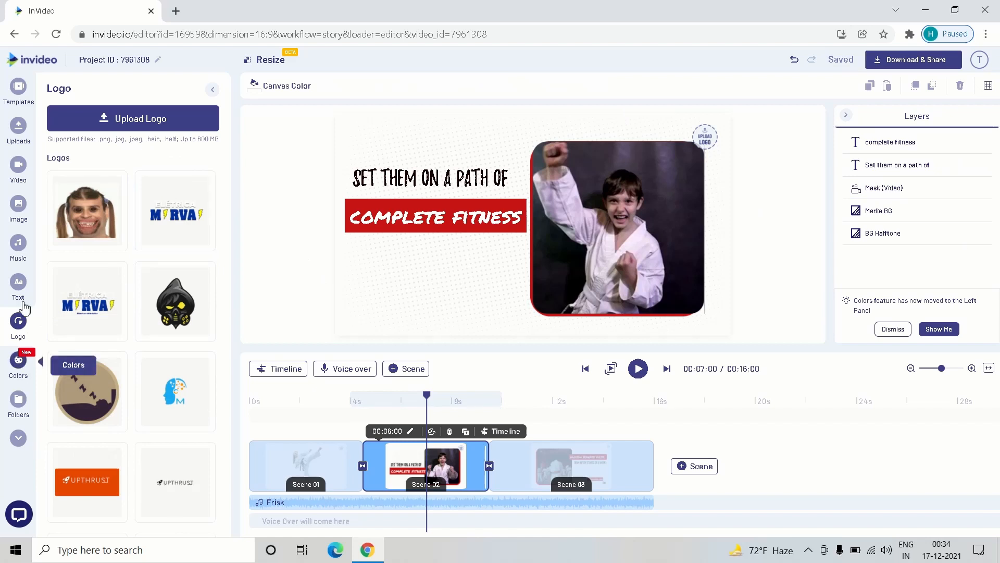
left_click(25, 215)
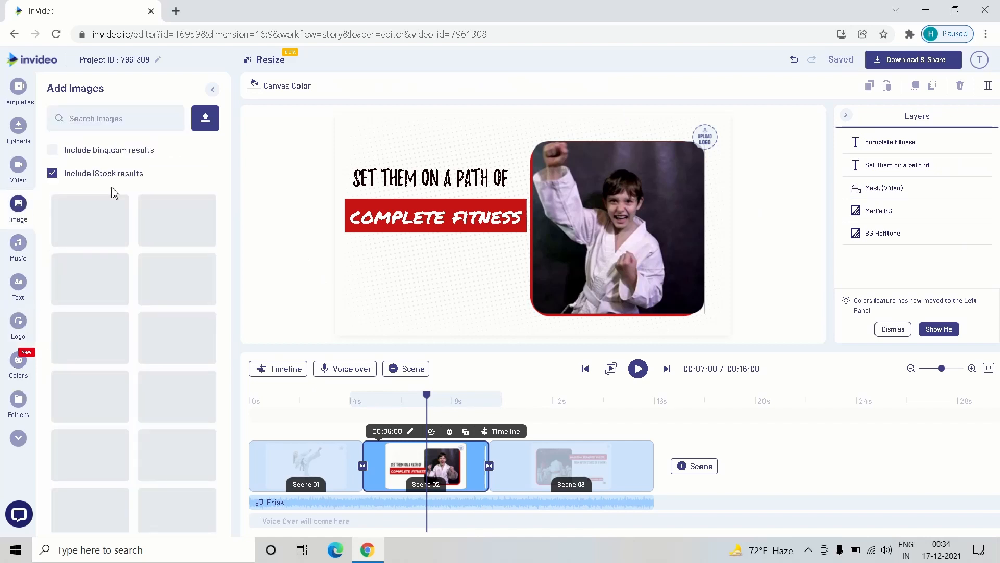
scroll(133, 248, "down", 3)
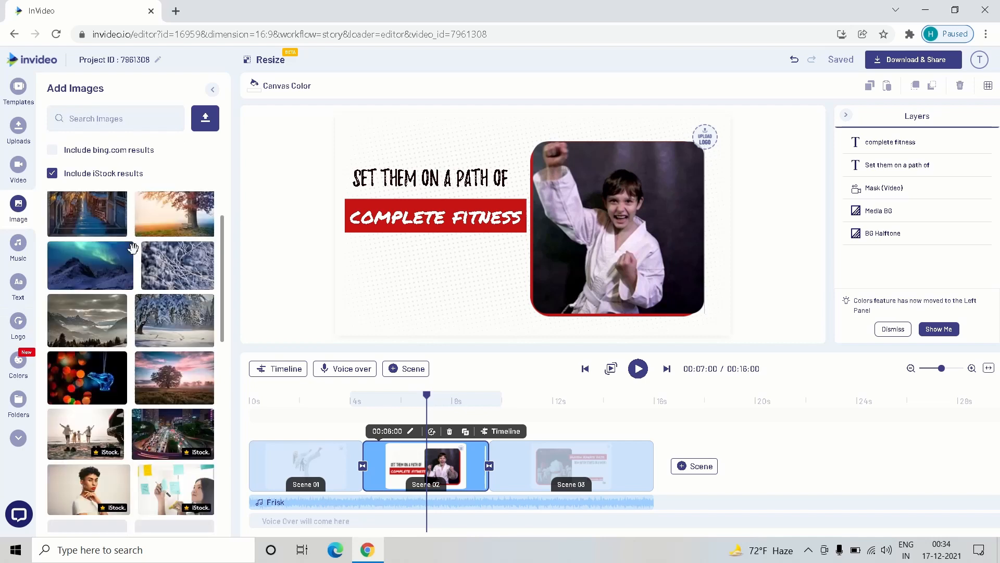
scroll(133, 248, "up", 3)
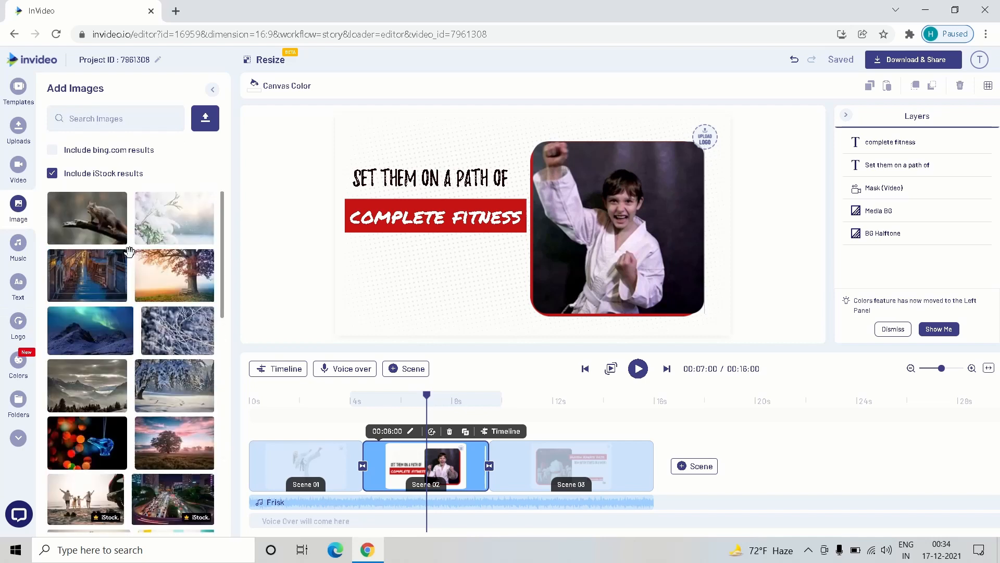
Display the stock videos offered for adding to the video.
left_click(18, 166)
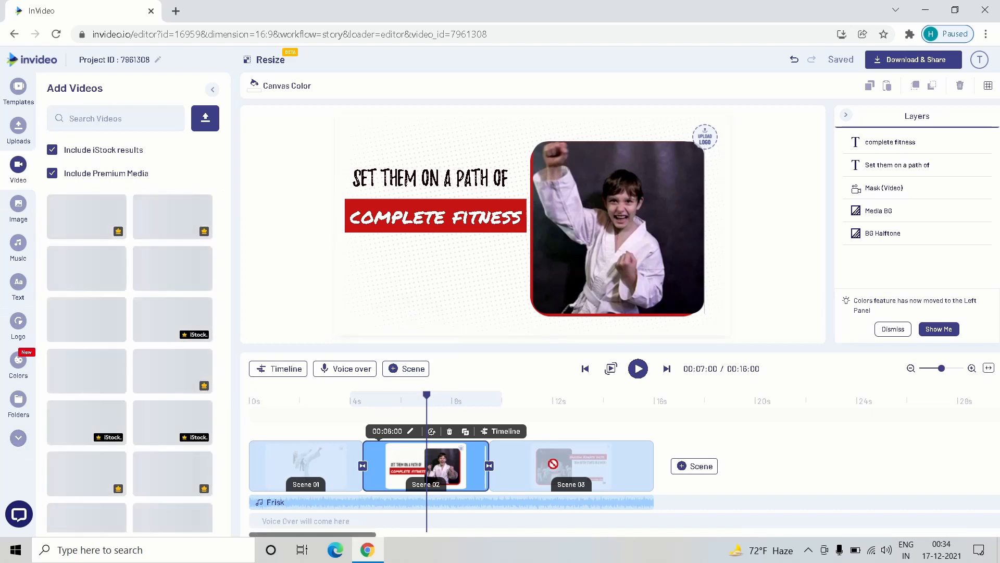
left_click(554, 465)
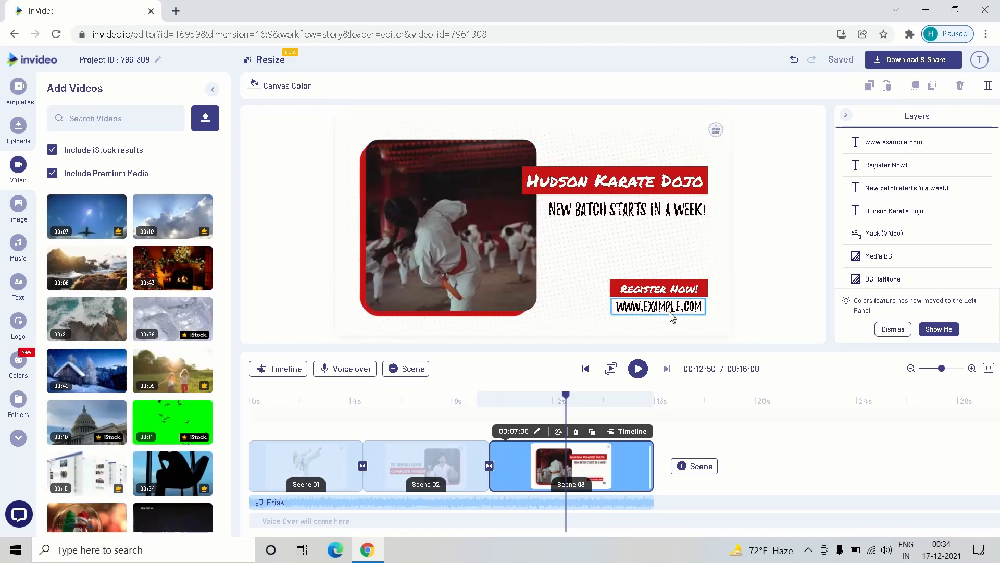
left_click(672, 315)
left_click(675, 313)
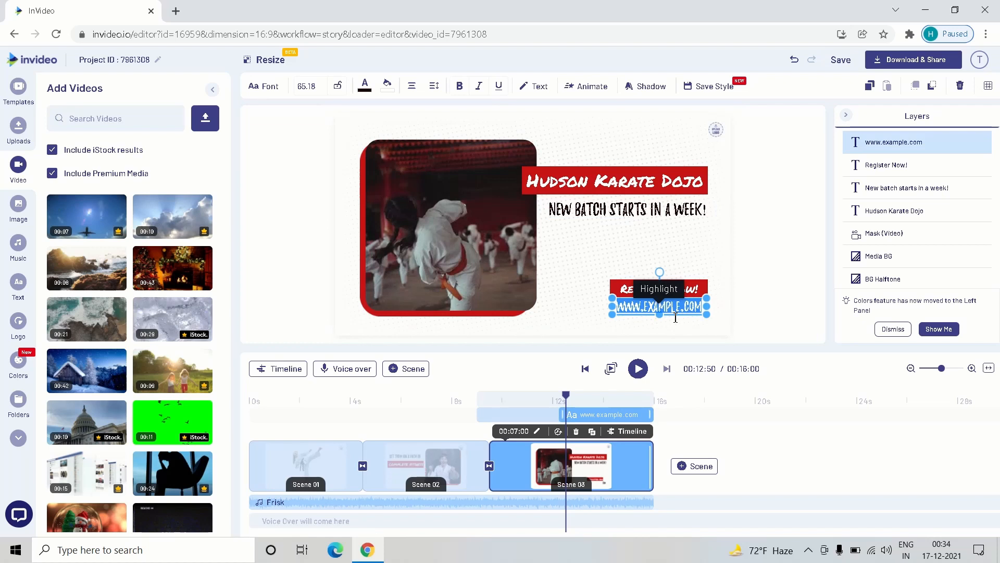
type("www")
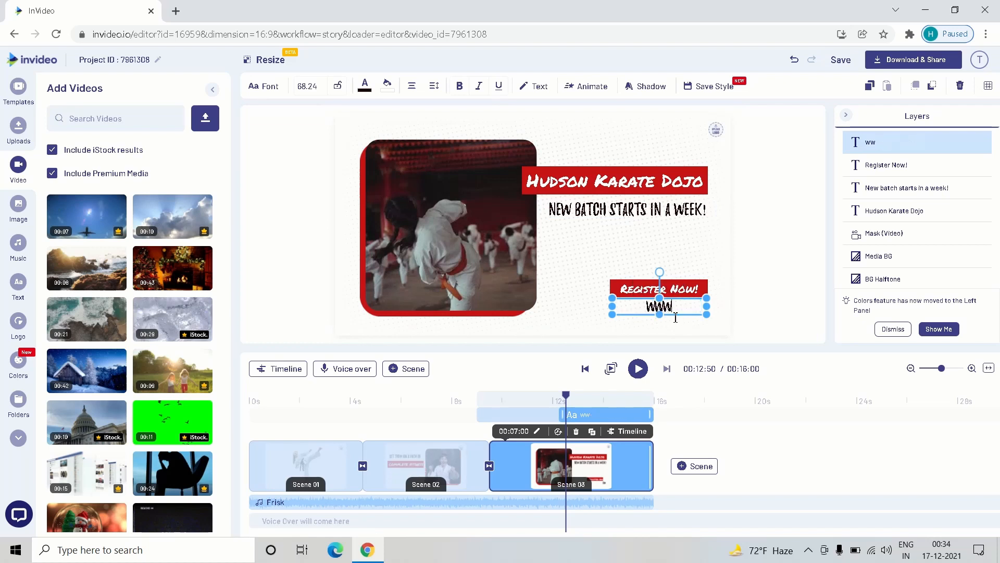
type(".karate.com")
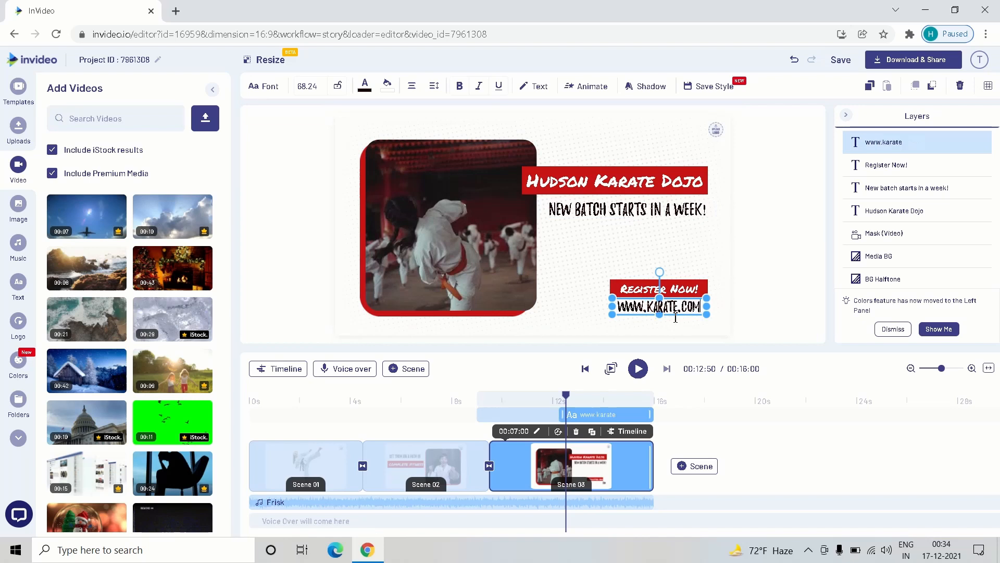
left_click(669, 240)
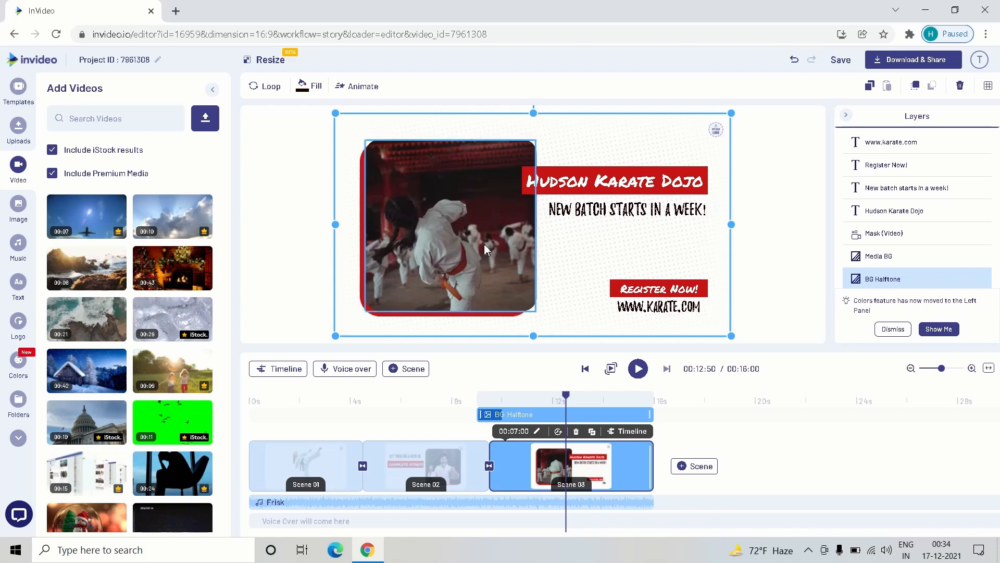
left_click_drag(416, 202, 418, 205)
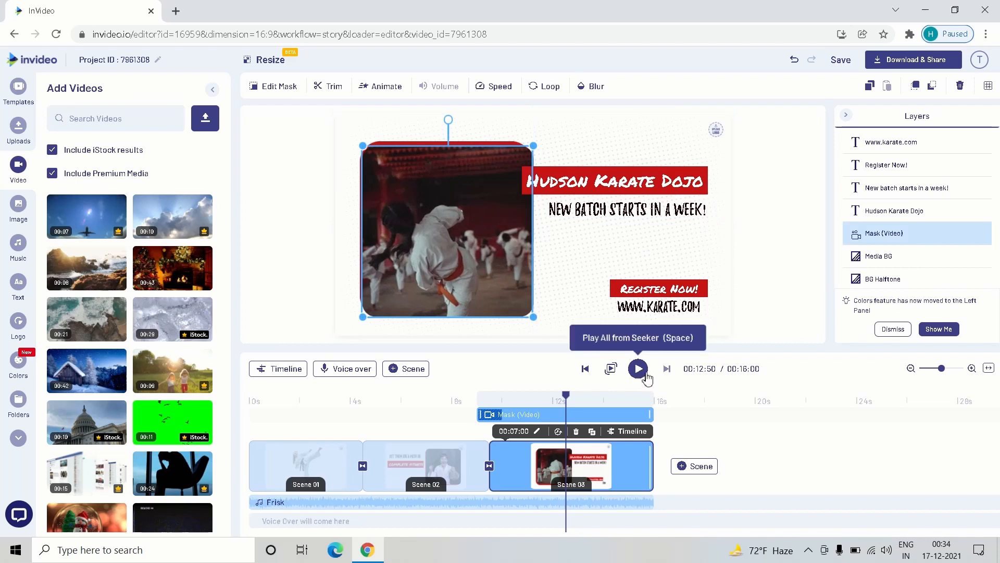
Preview the rest of Scene 03, and play the video from the beginning into Scene 03.
left_click(645, 373)
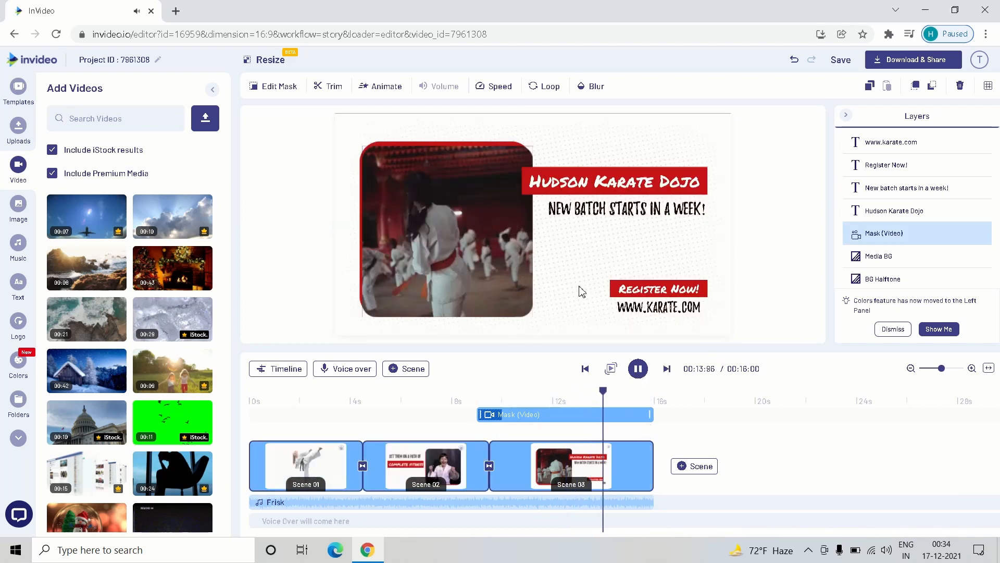
left_click(639, 369)
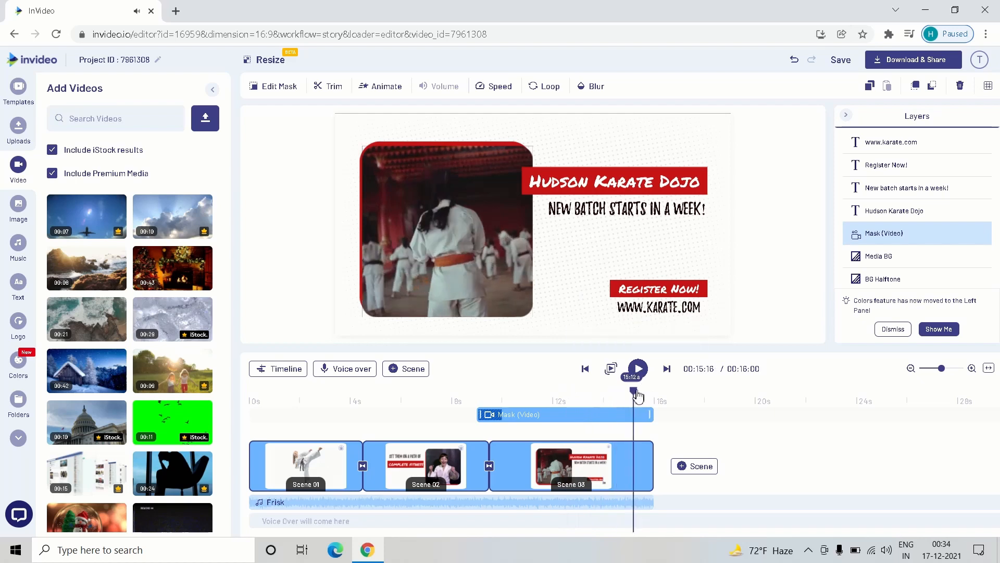
left_click(276, 401)
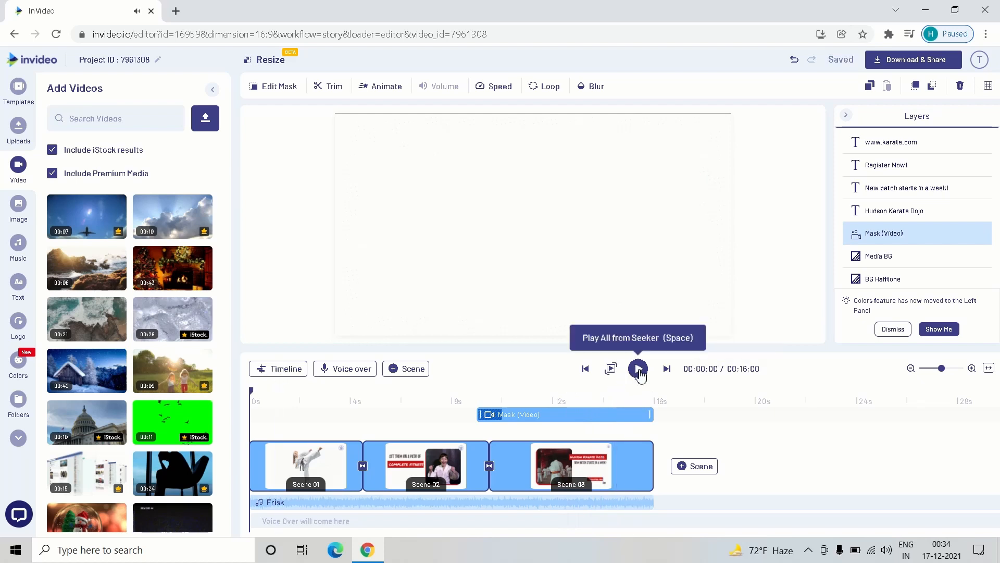
left_click(639, 369)
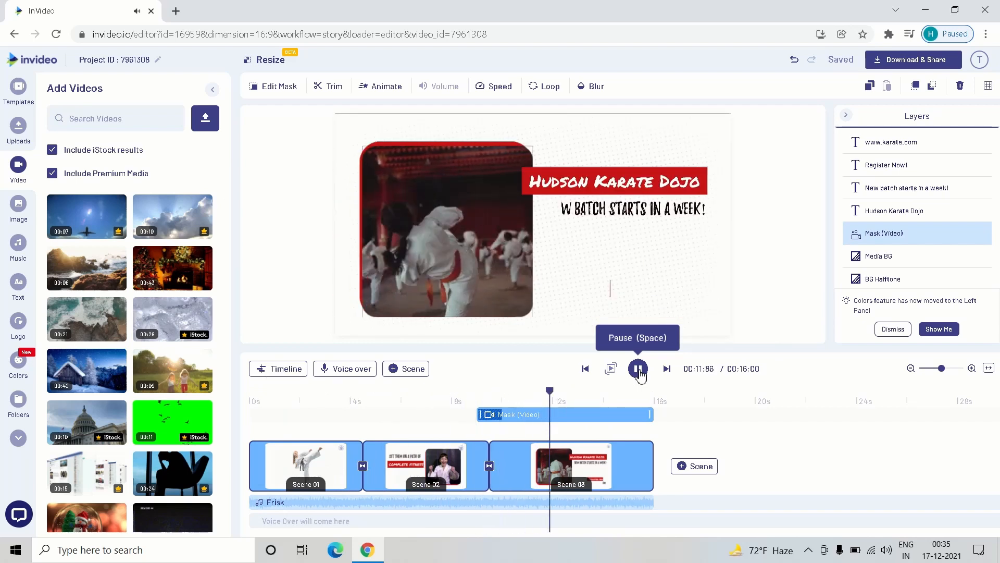
left_click(639, 369)
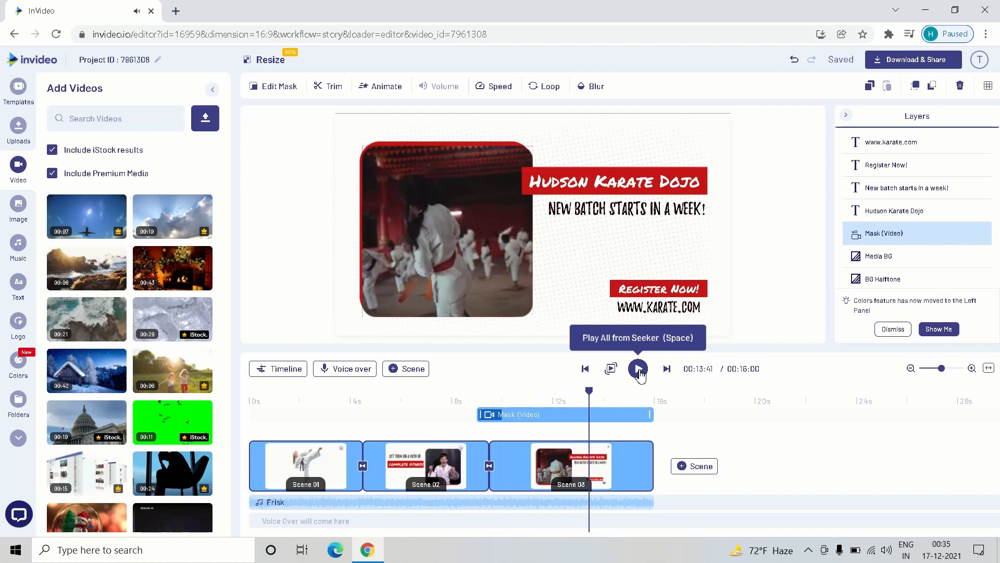